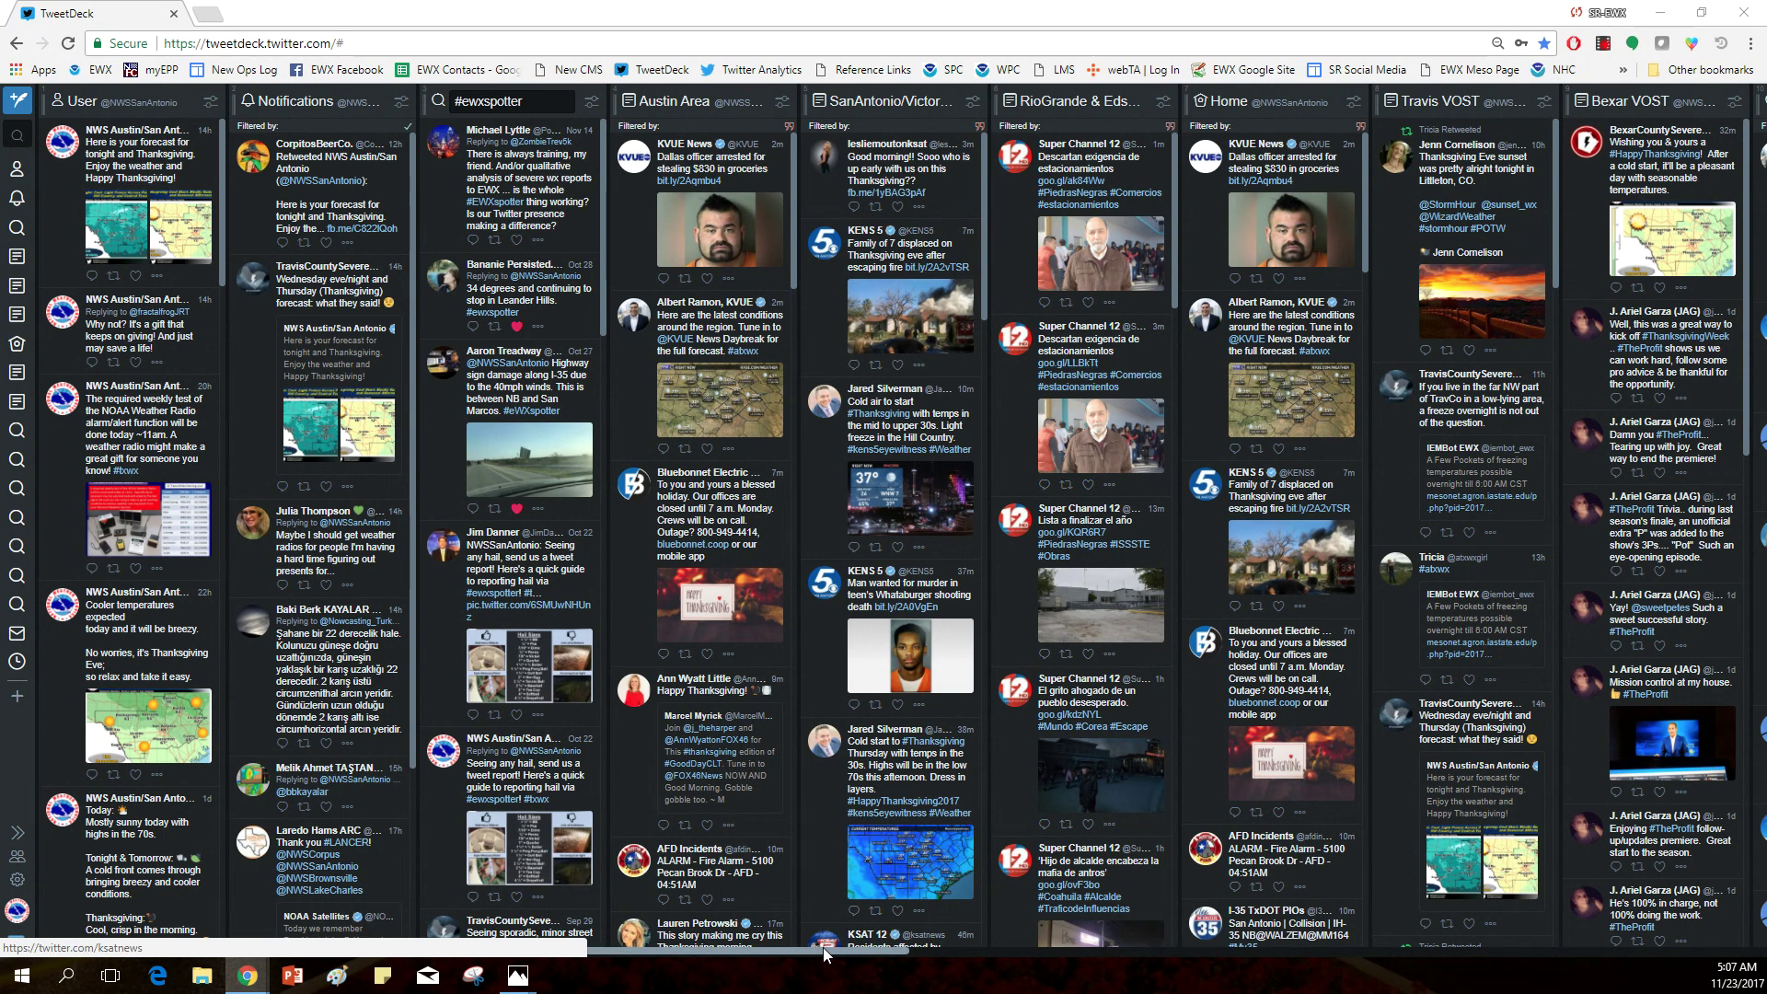
- Preview a User column tweet, then view and close the Notifications column's filter options
left_click_drag(828, 951, 559, 944)
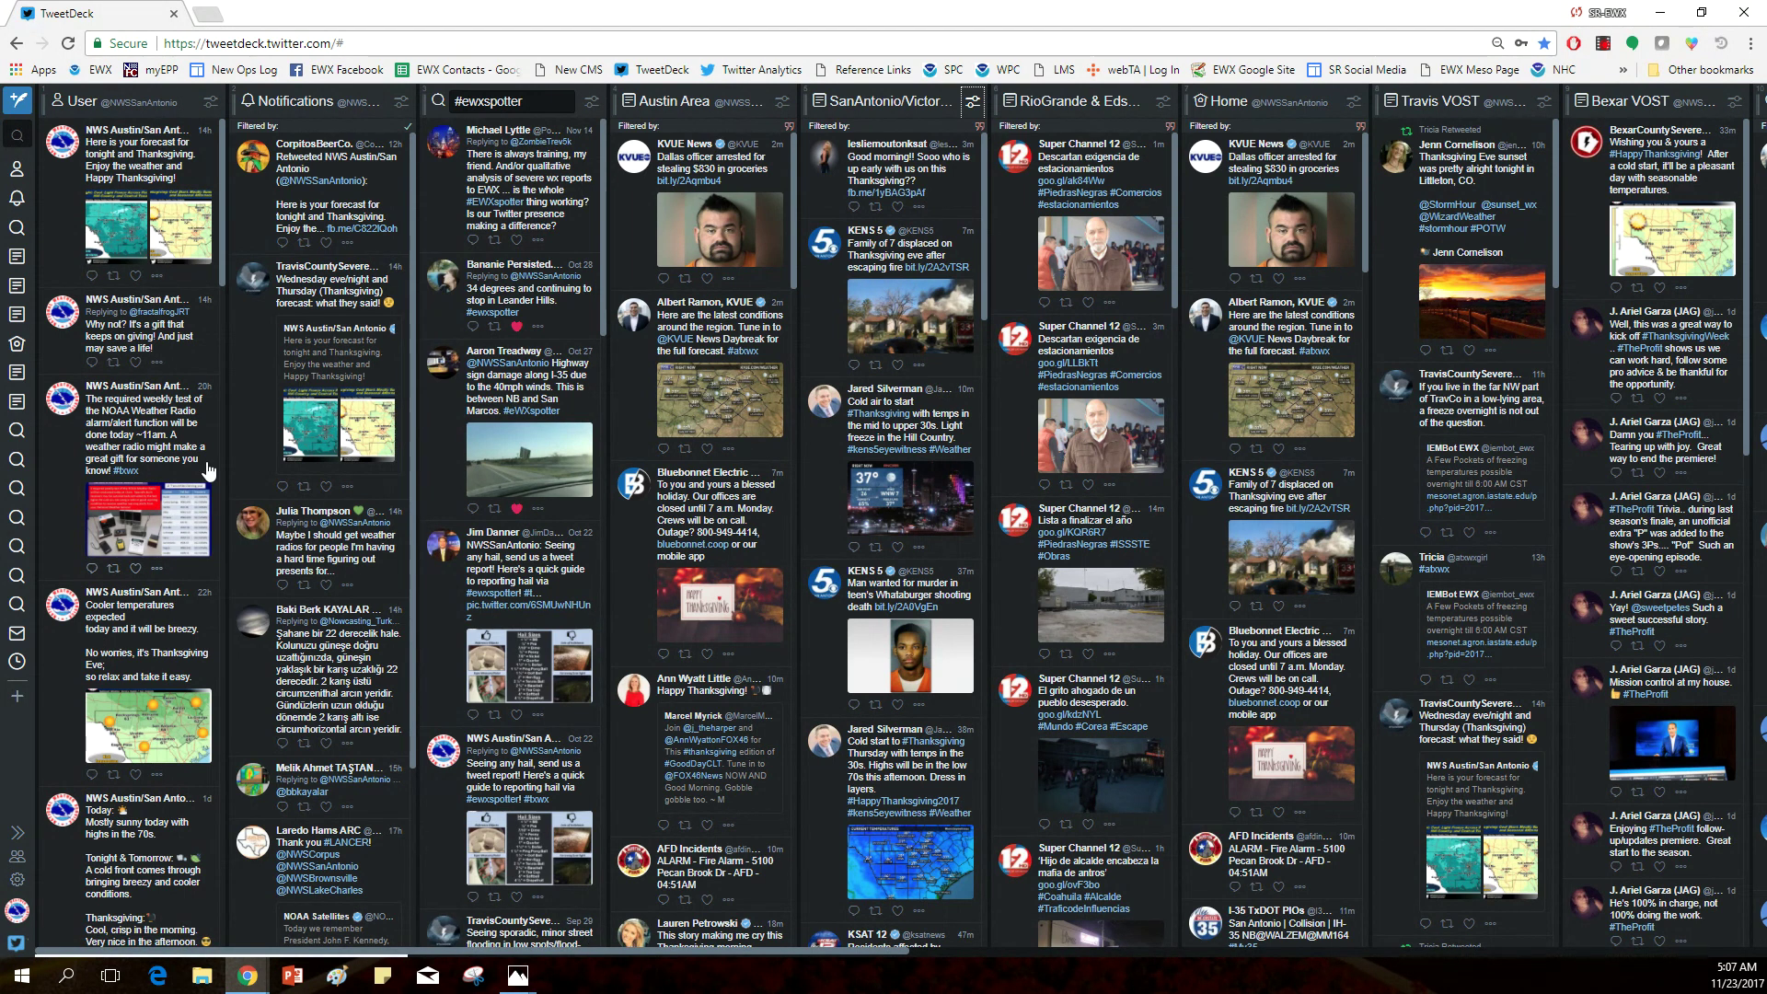
left_click(138, 348)
left_click(123, 108)
left_click(401, 108)
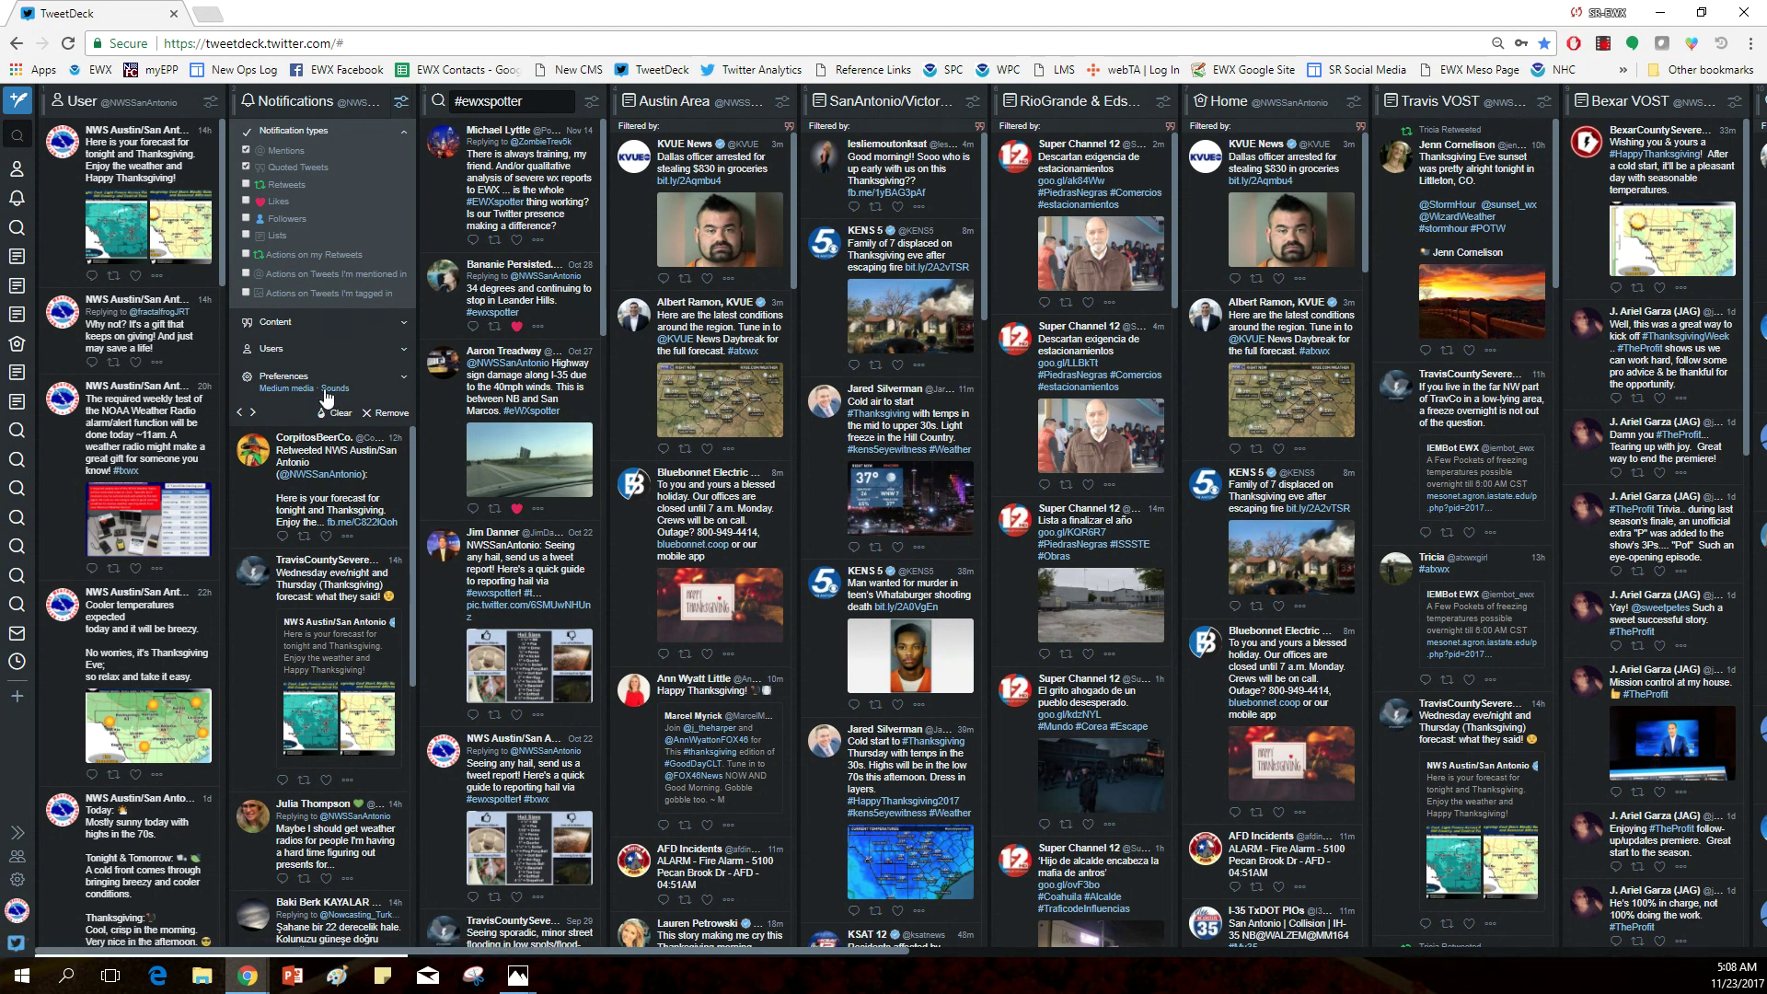
left_click(401, 101)
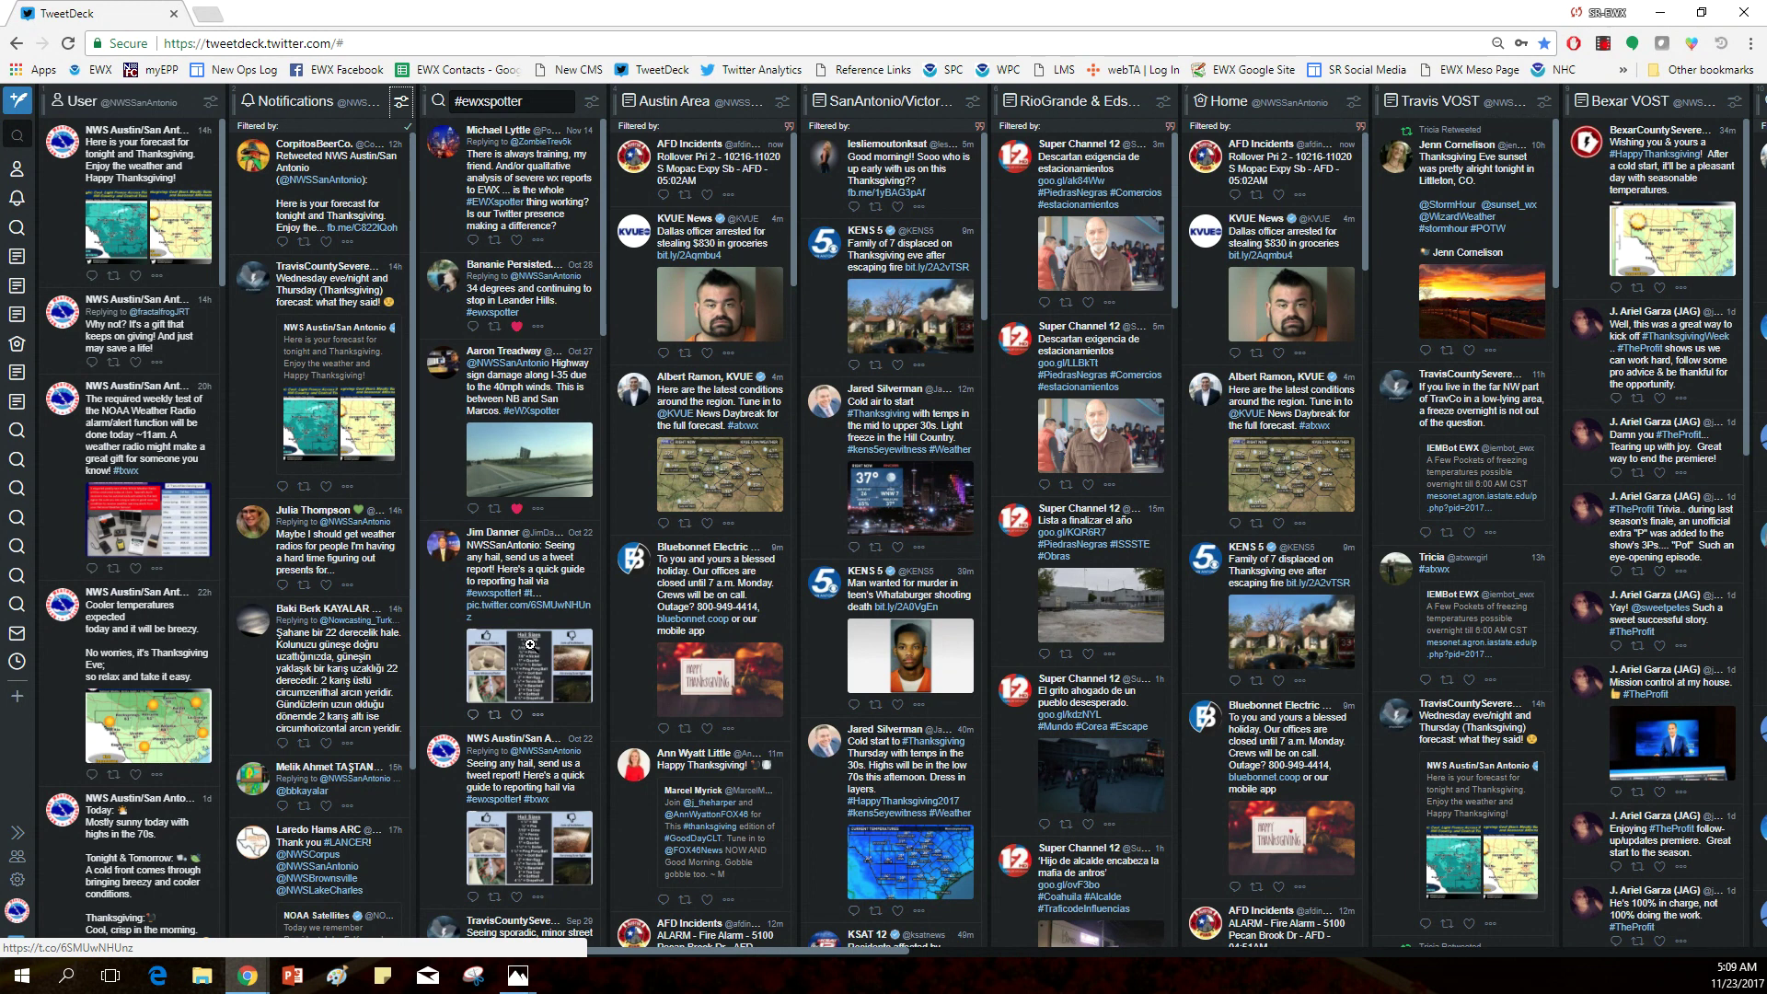
- View the CWA_Twitter_Map.png county map in Photos, then close it
left_click(598, 888)
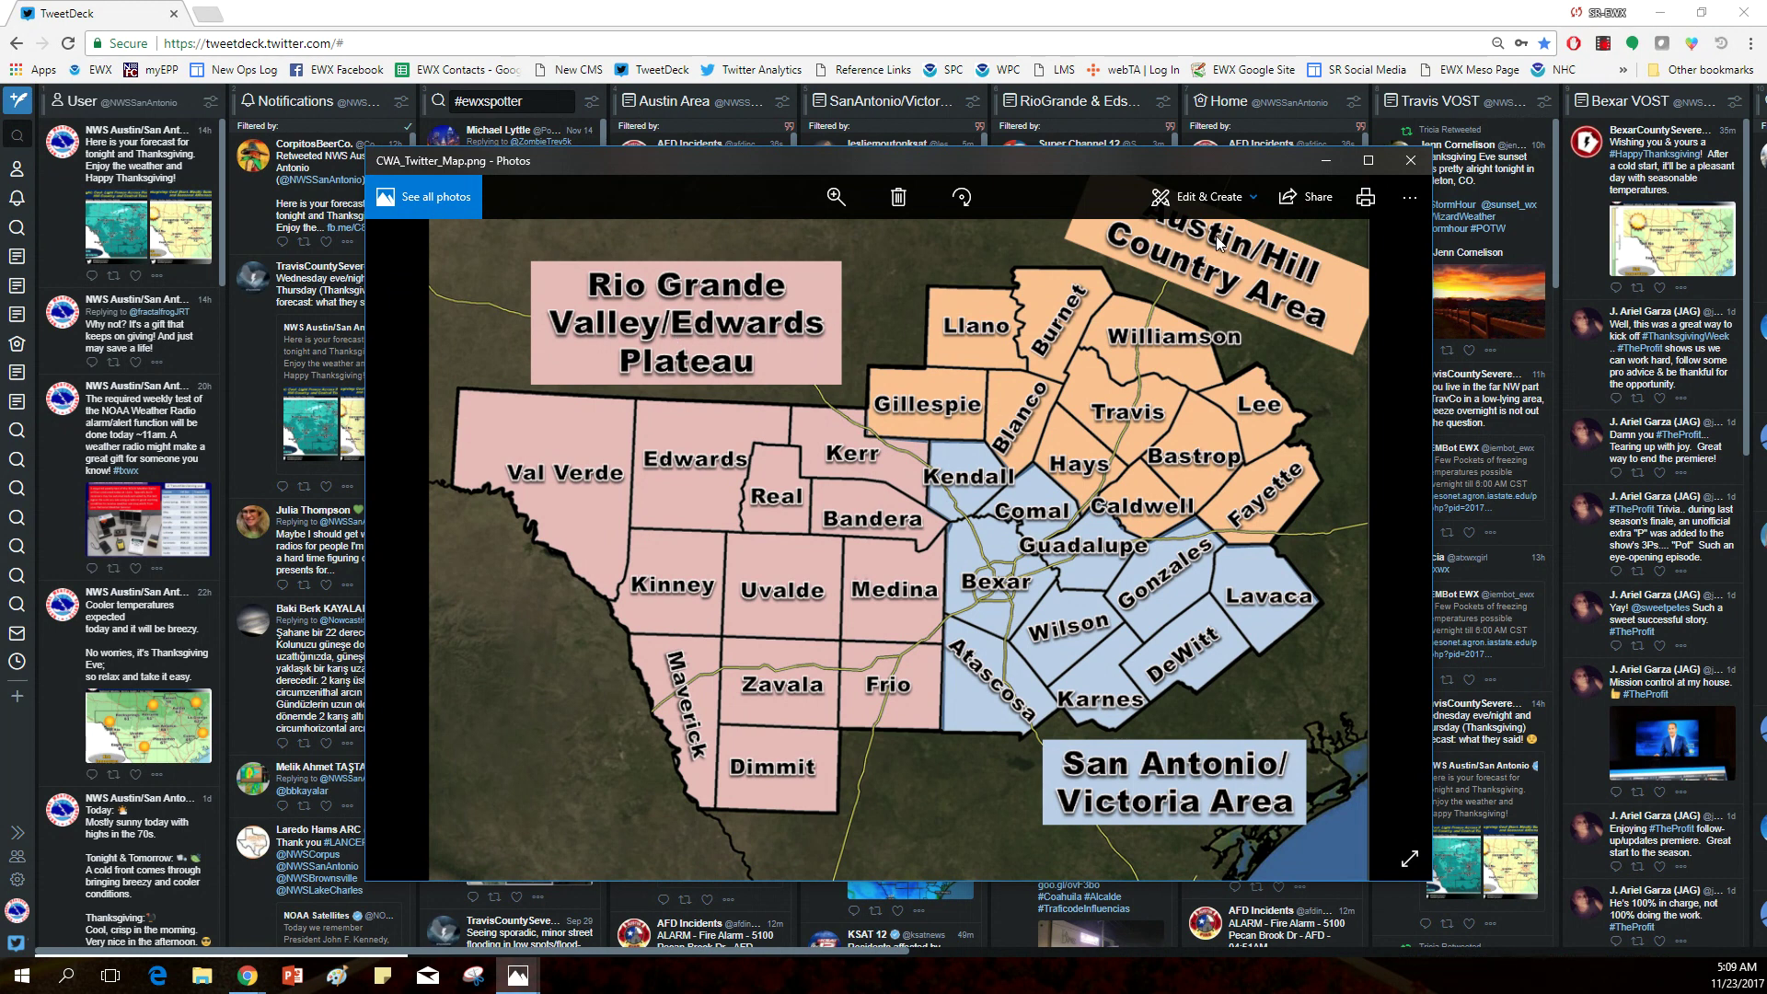
left_click(1020, 28)
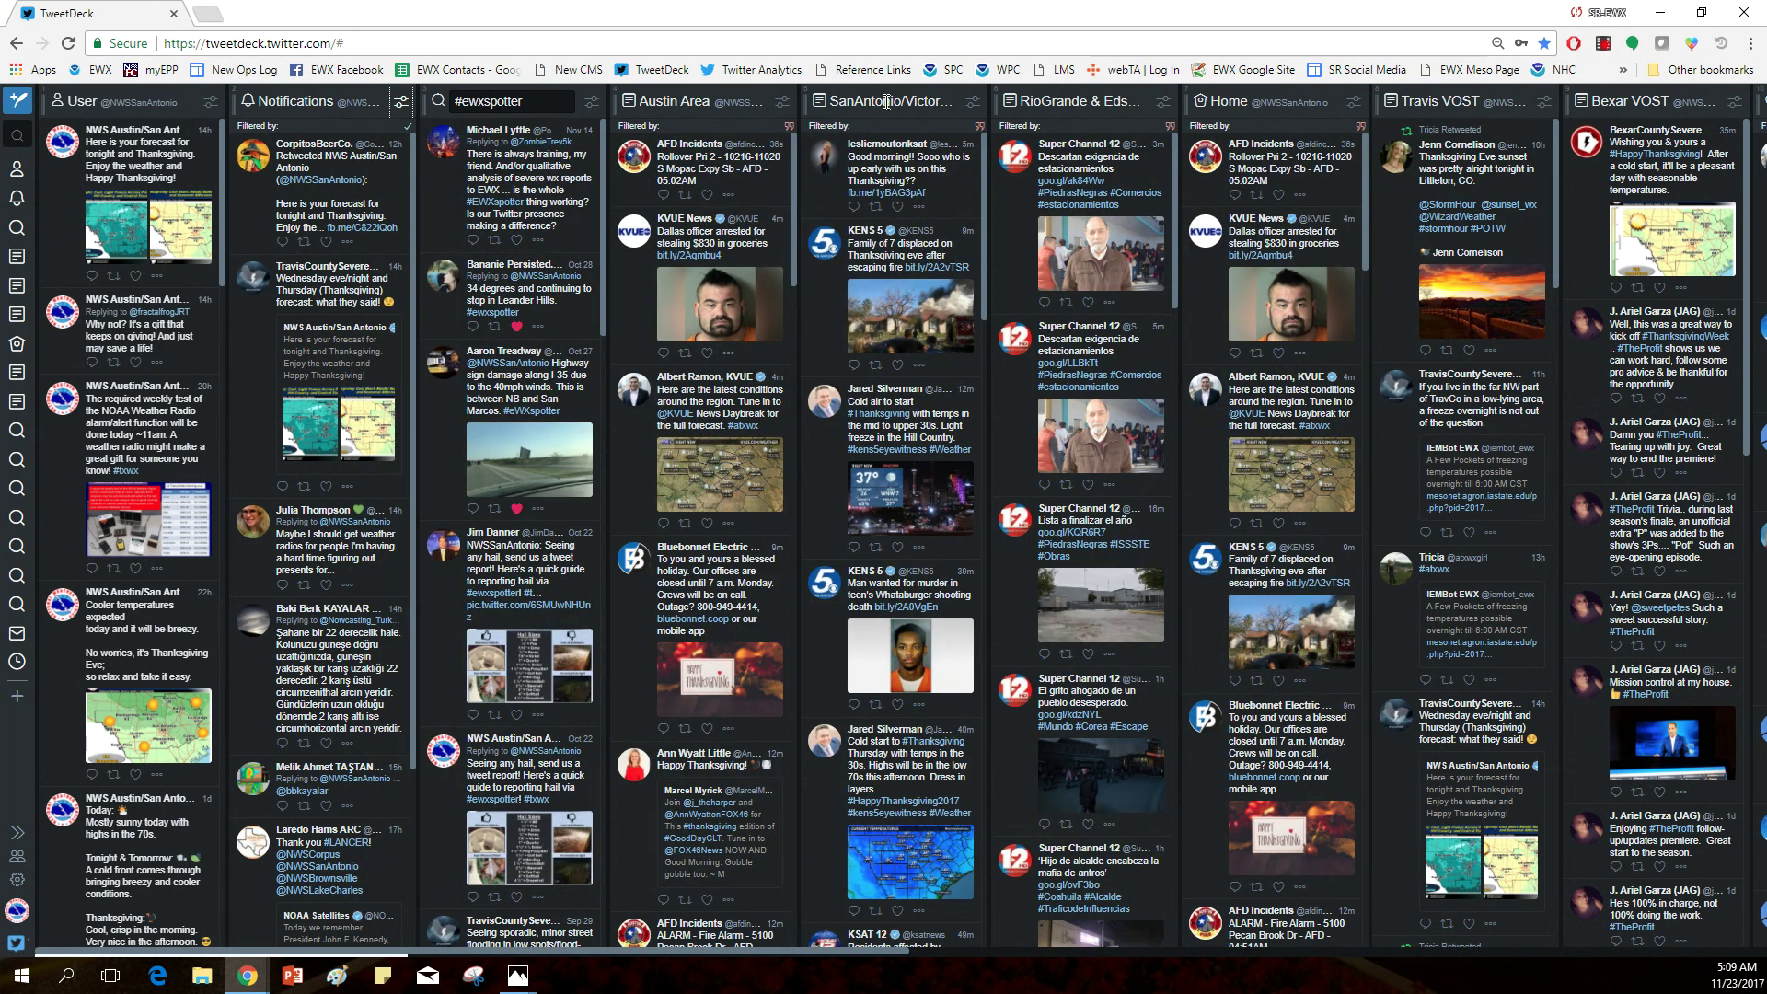
- Scroll through the SanAntonio/Victoria Area list's 198 members via Edit list, then close it
left_click(973, 103)
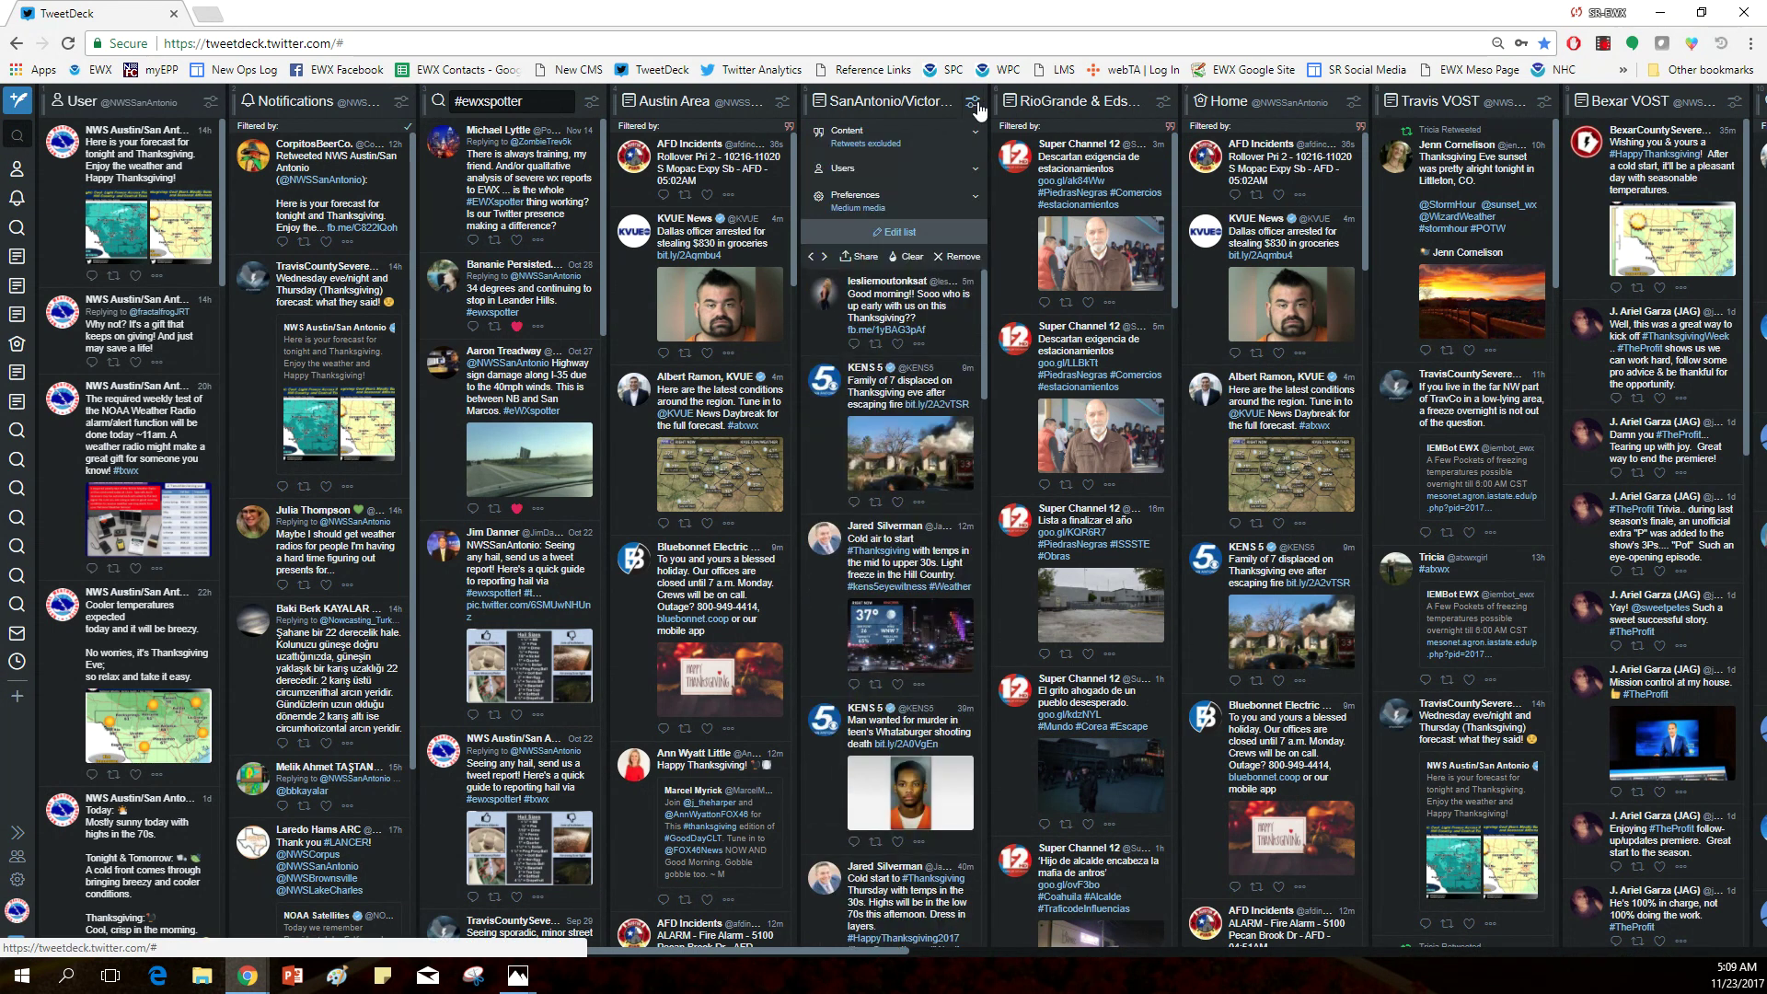
left_click(897, 233)
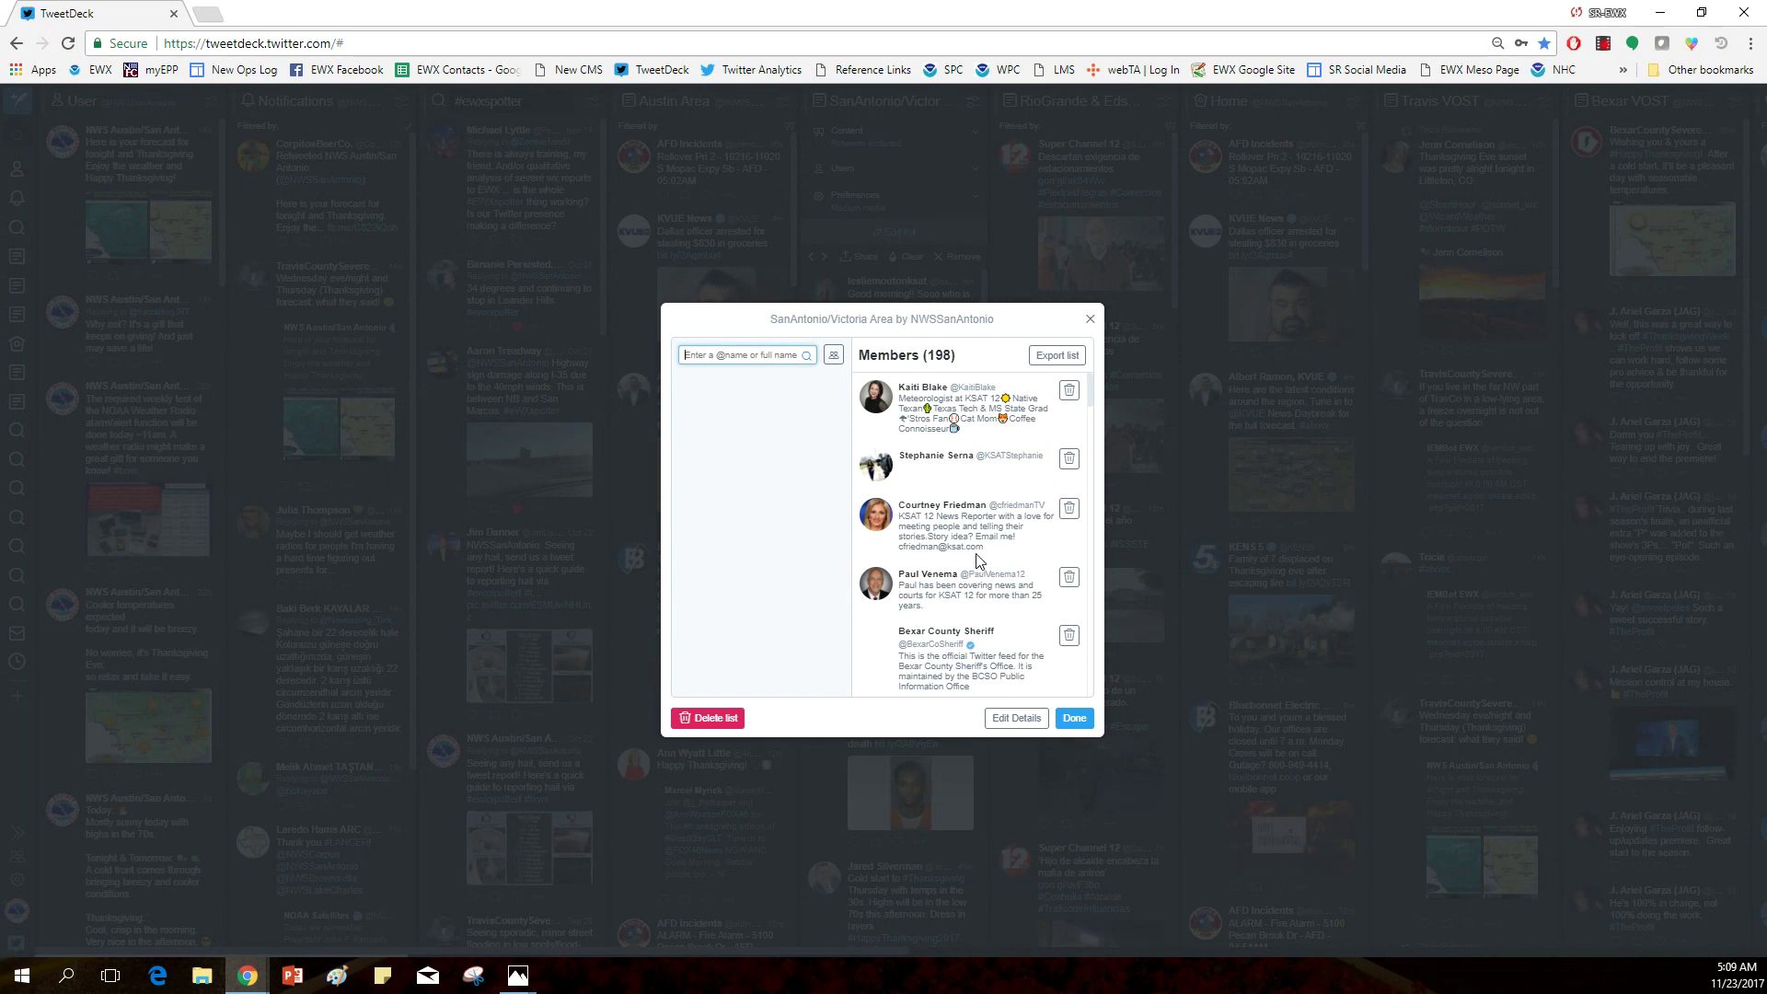
scroll(977, 561, "down", 10)
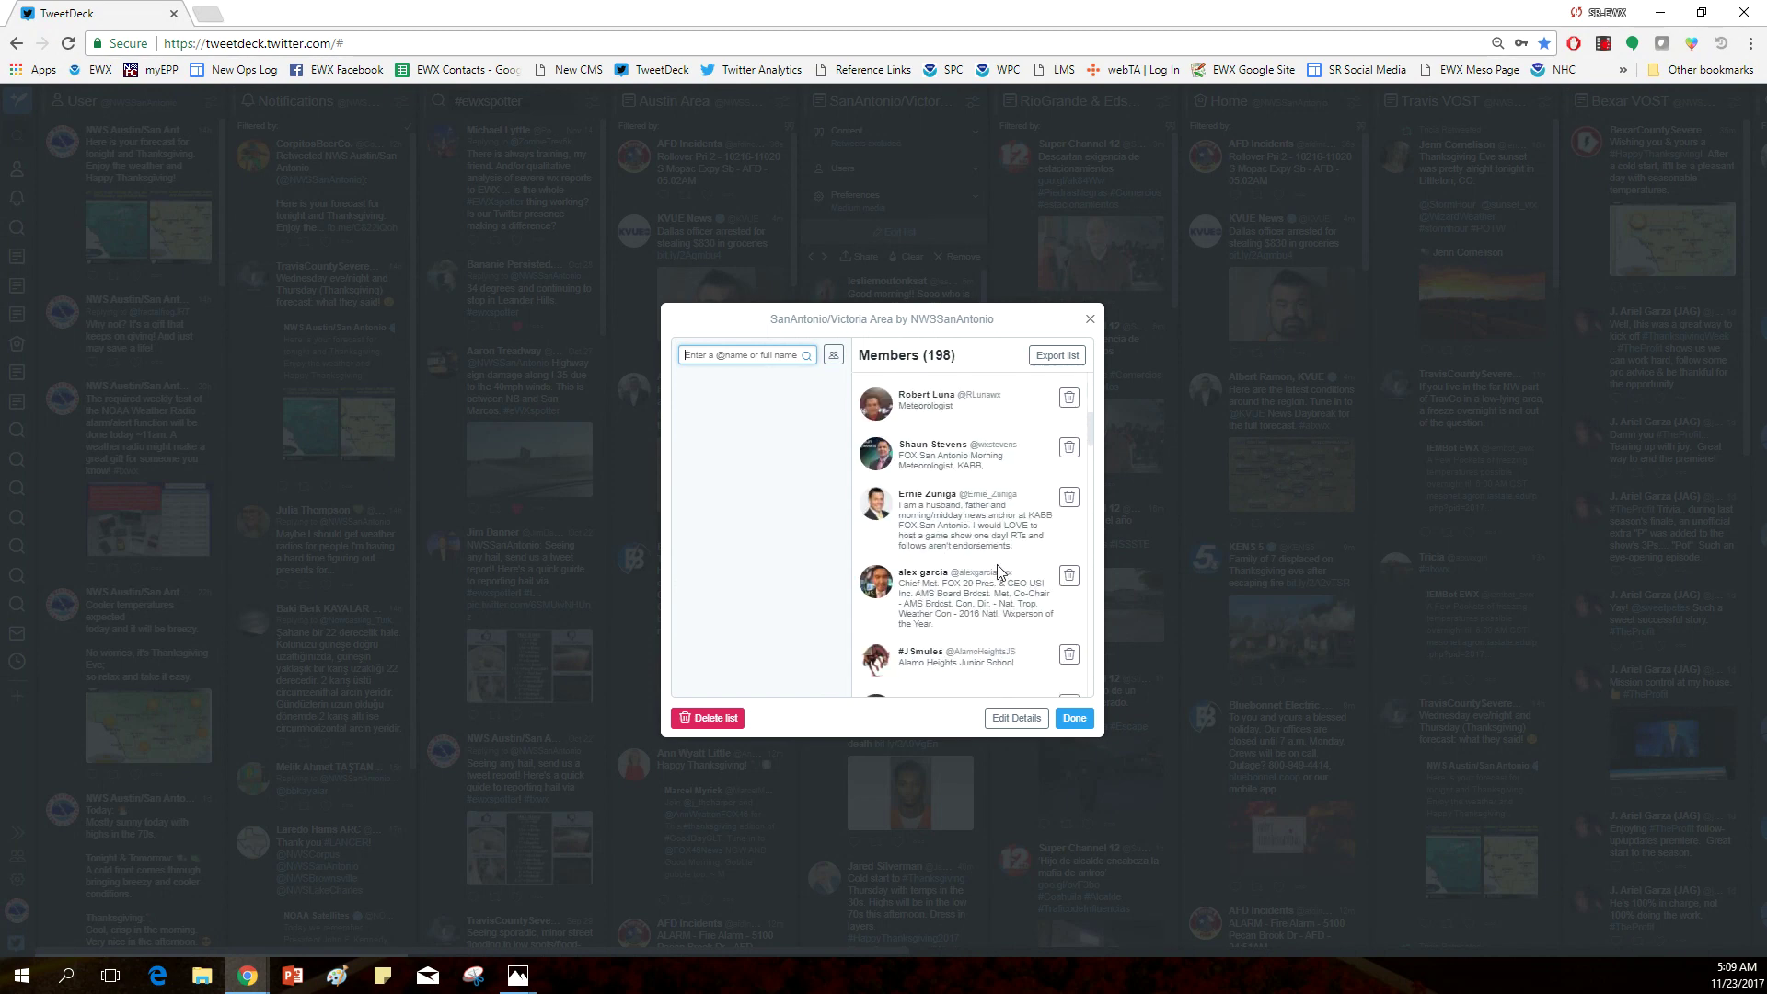
scroll(1001, 571, "down", 3)
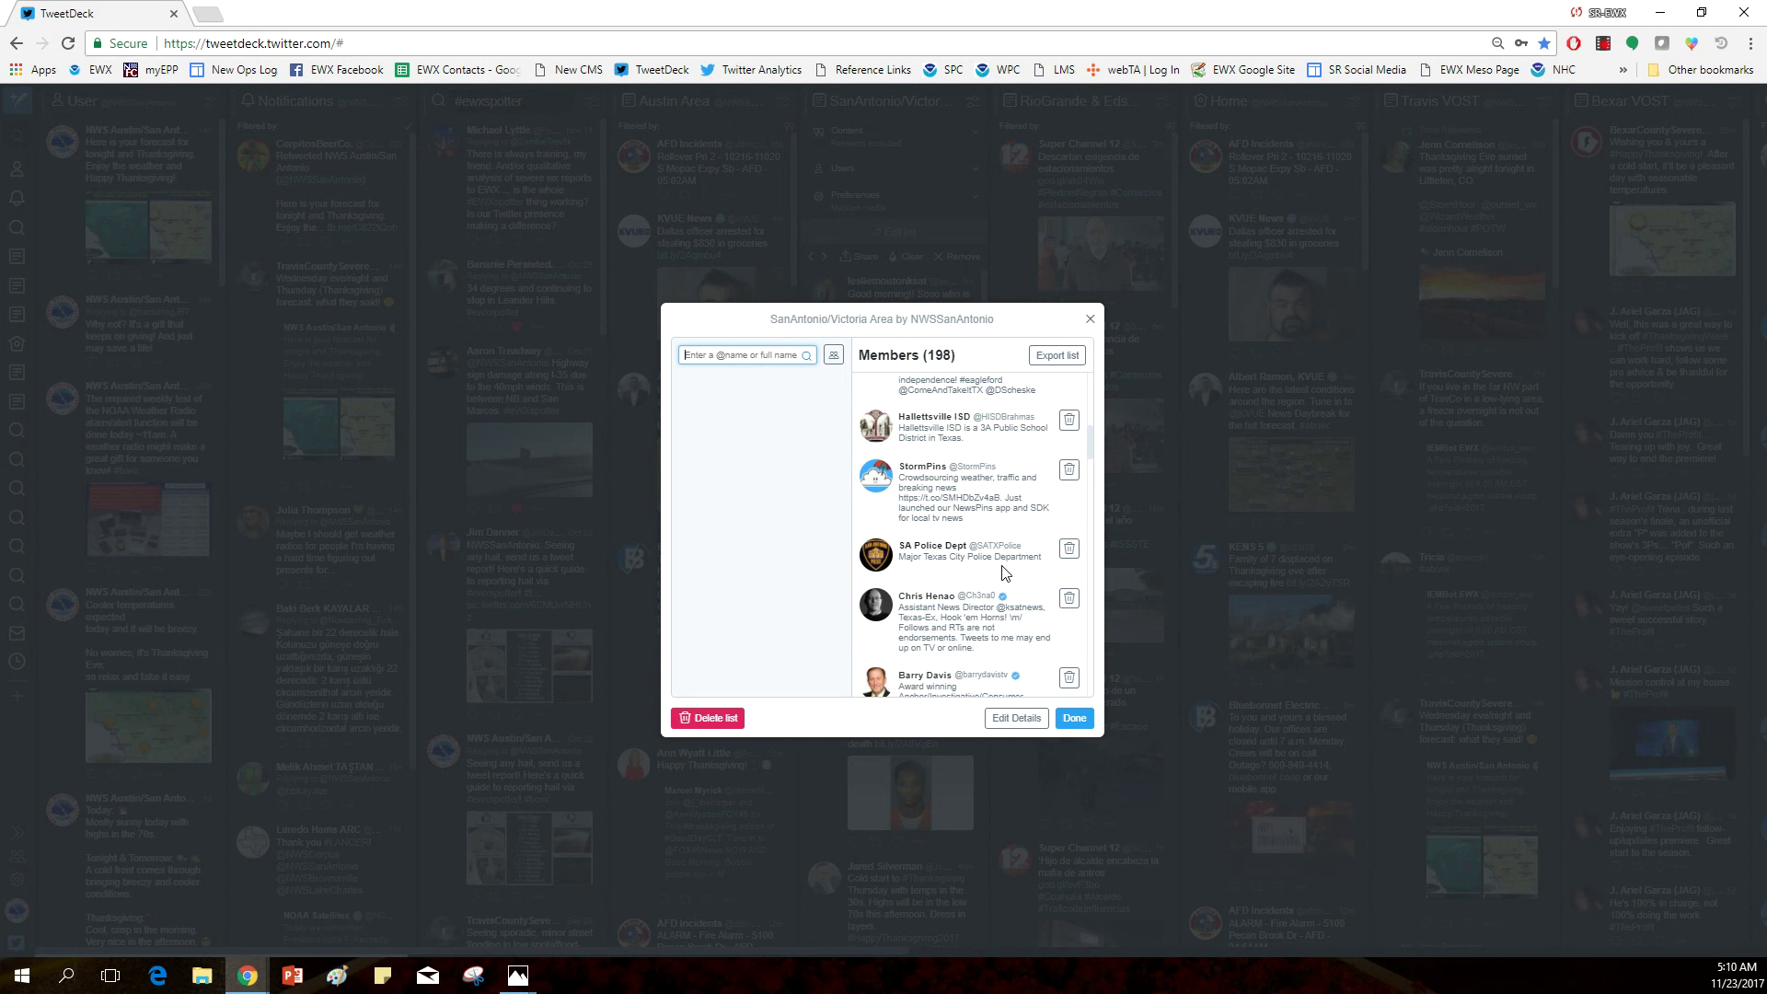
scroll(1002, 563, "down", 2)
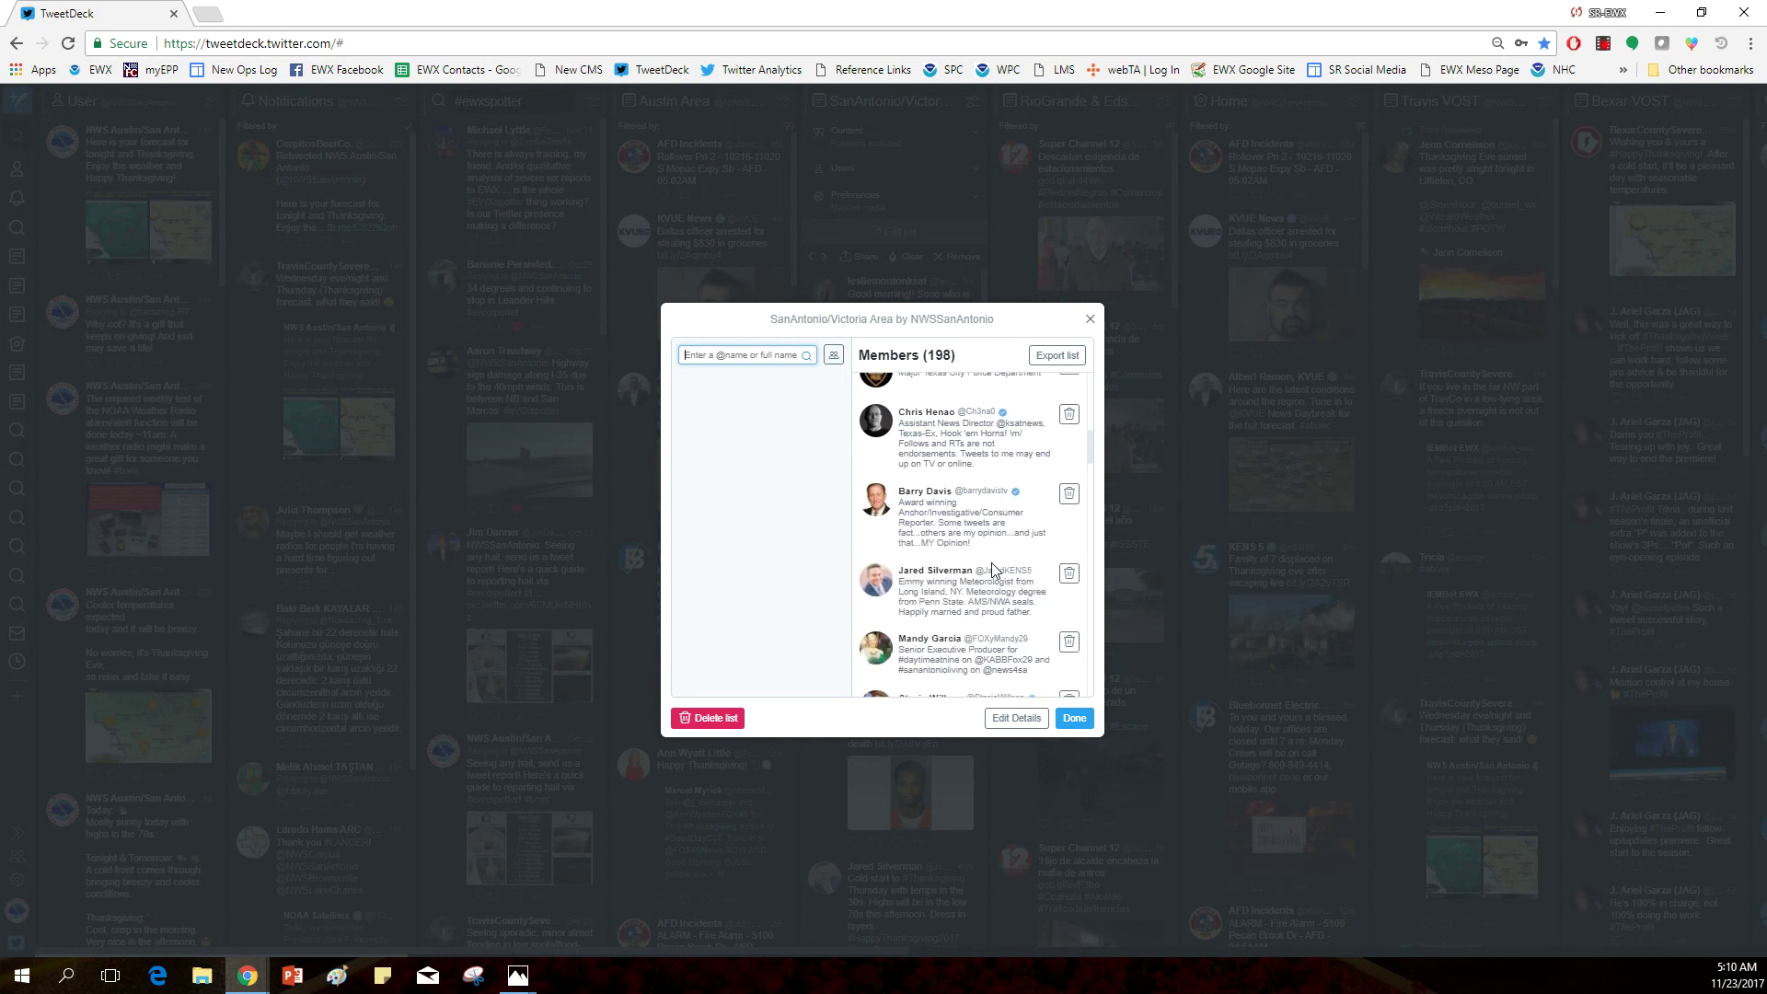
scroll(991, 561, "down", 1)
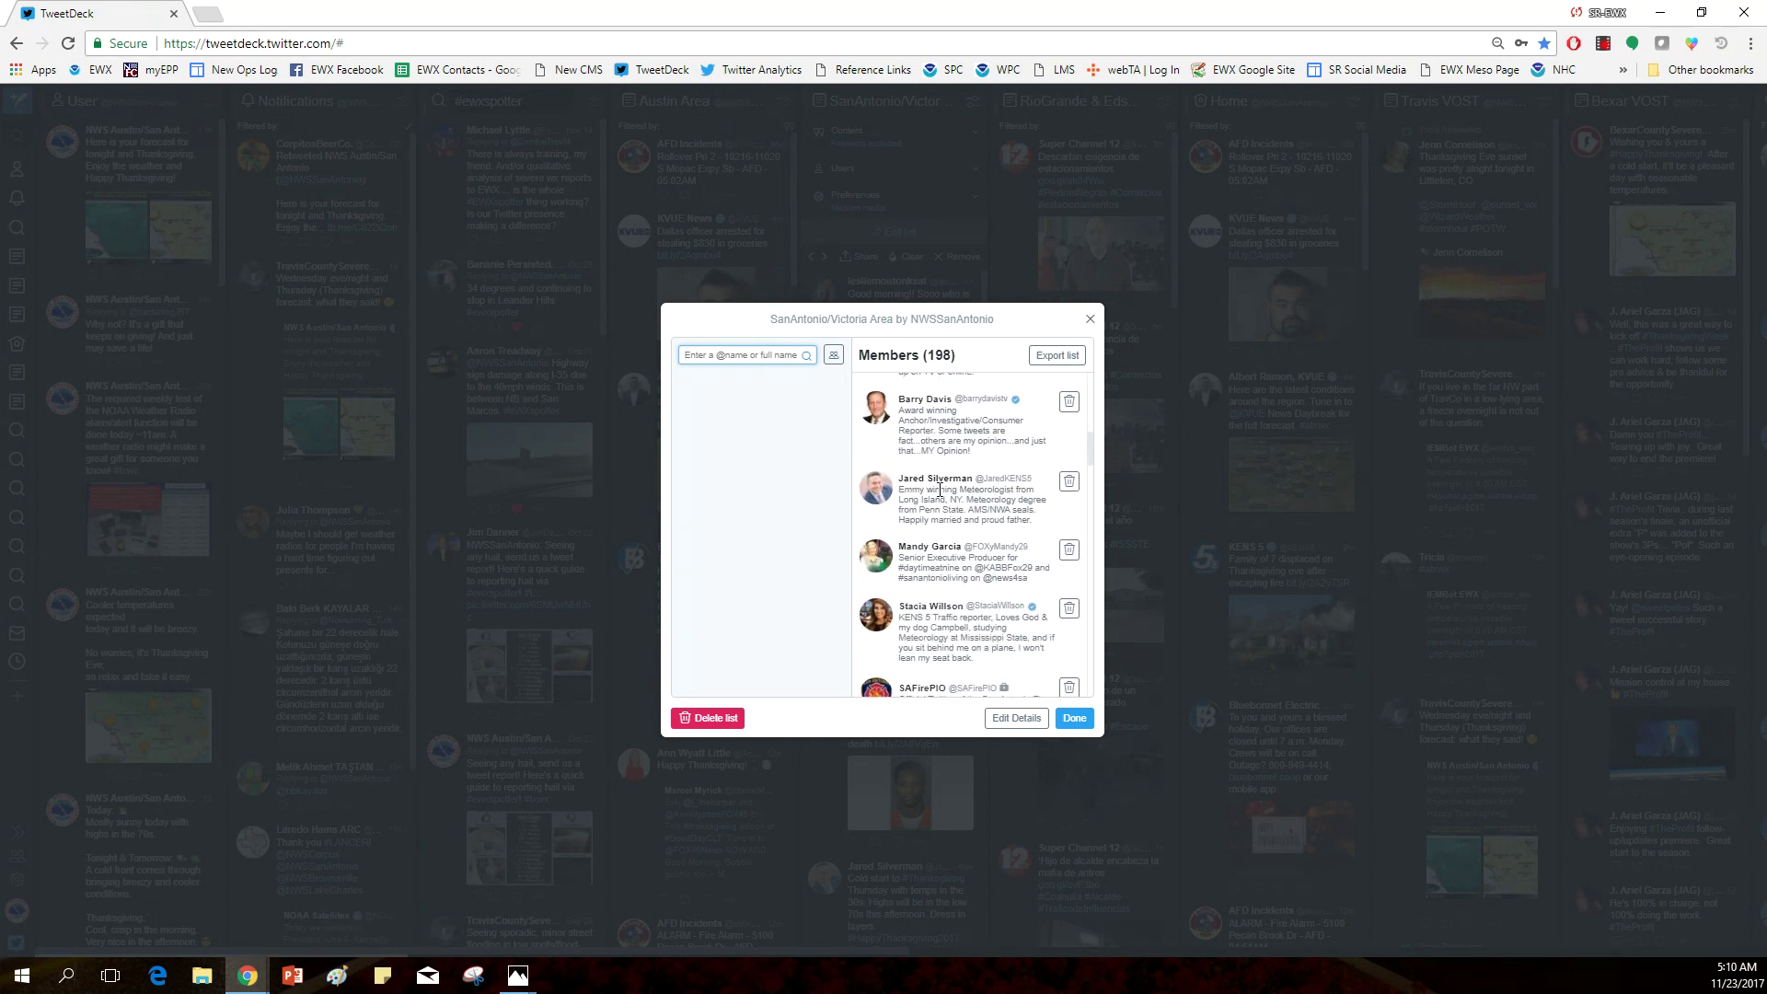
scroll(980, 557, "down", 2)
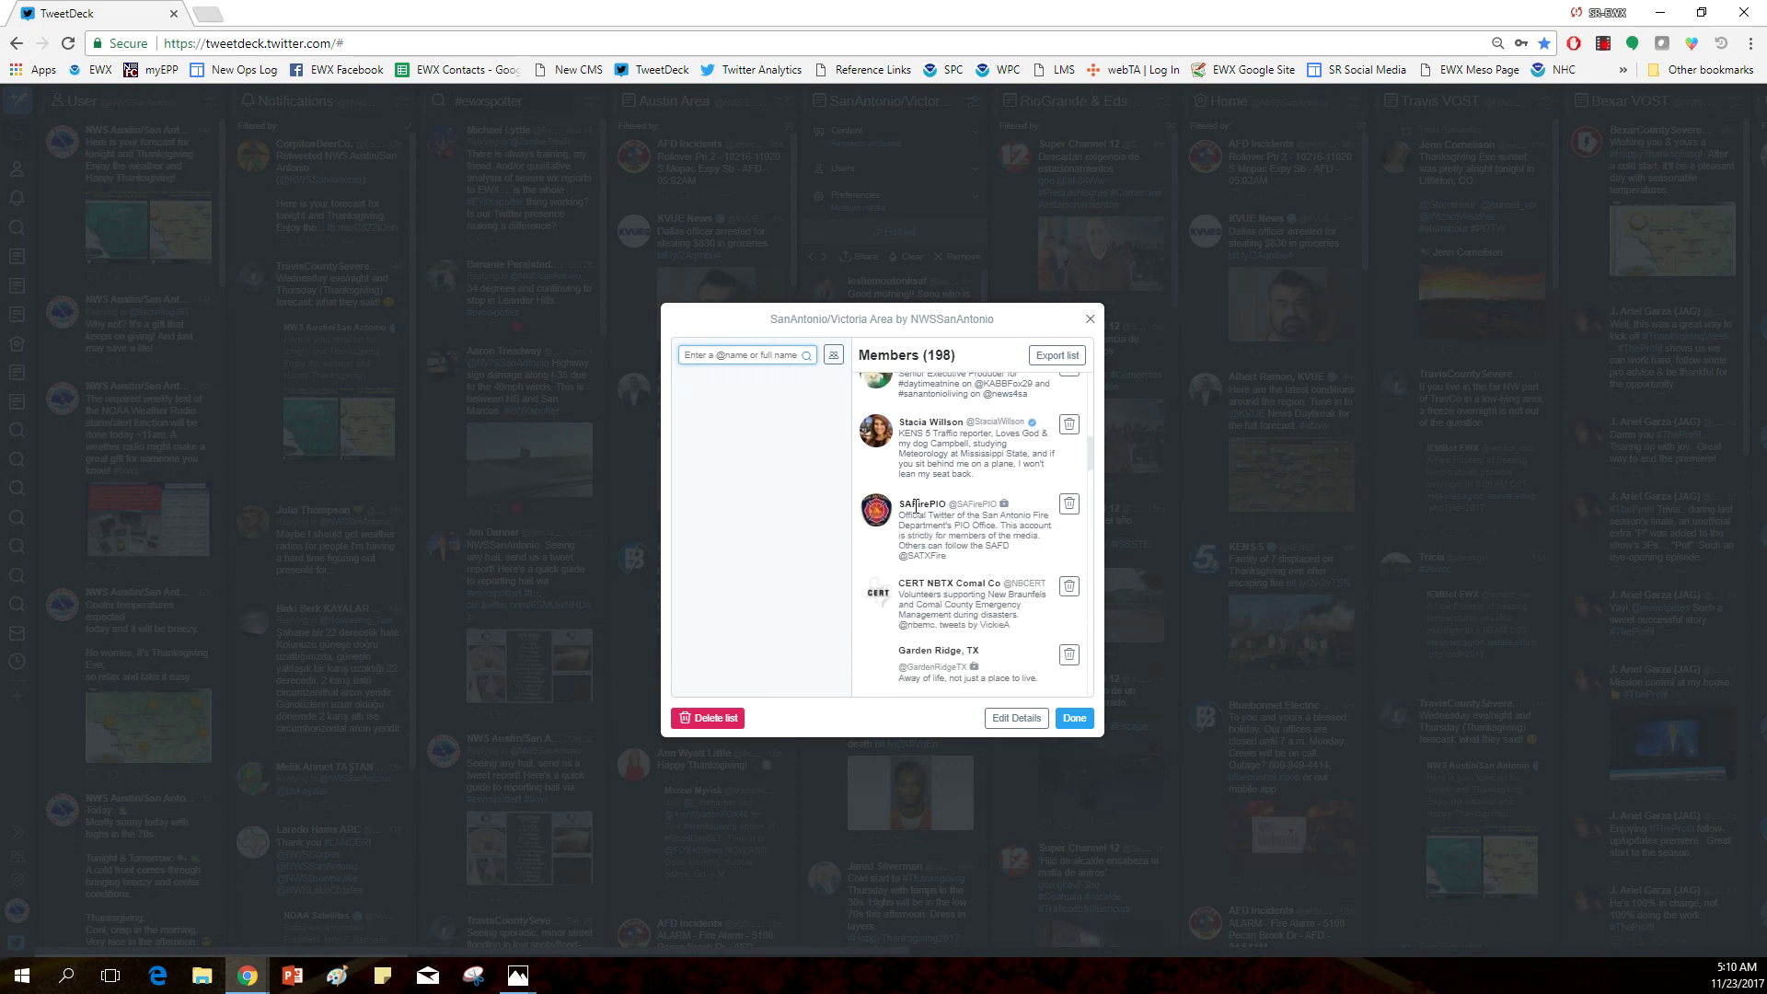
scroll(981, 552, "down", 1)
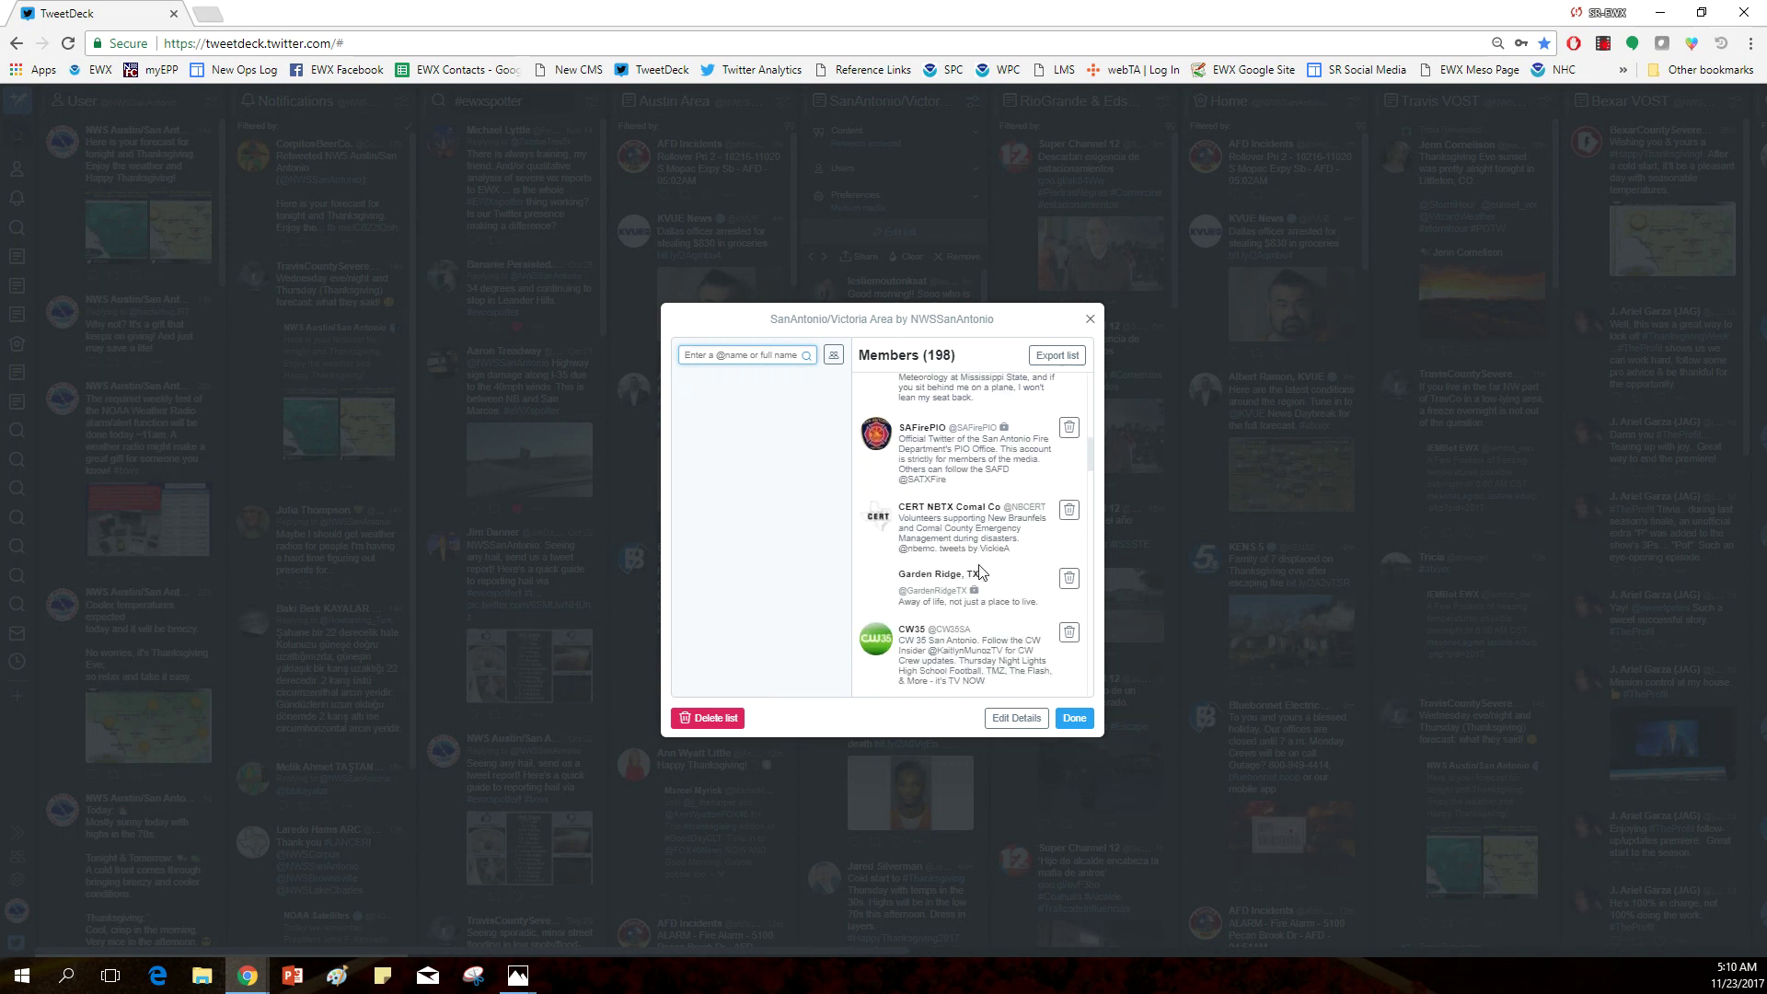
scroll(994, 607, "down", 2)
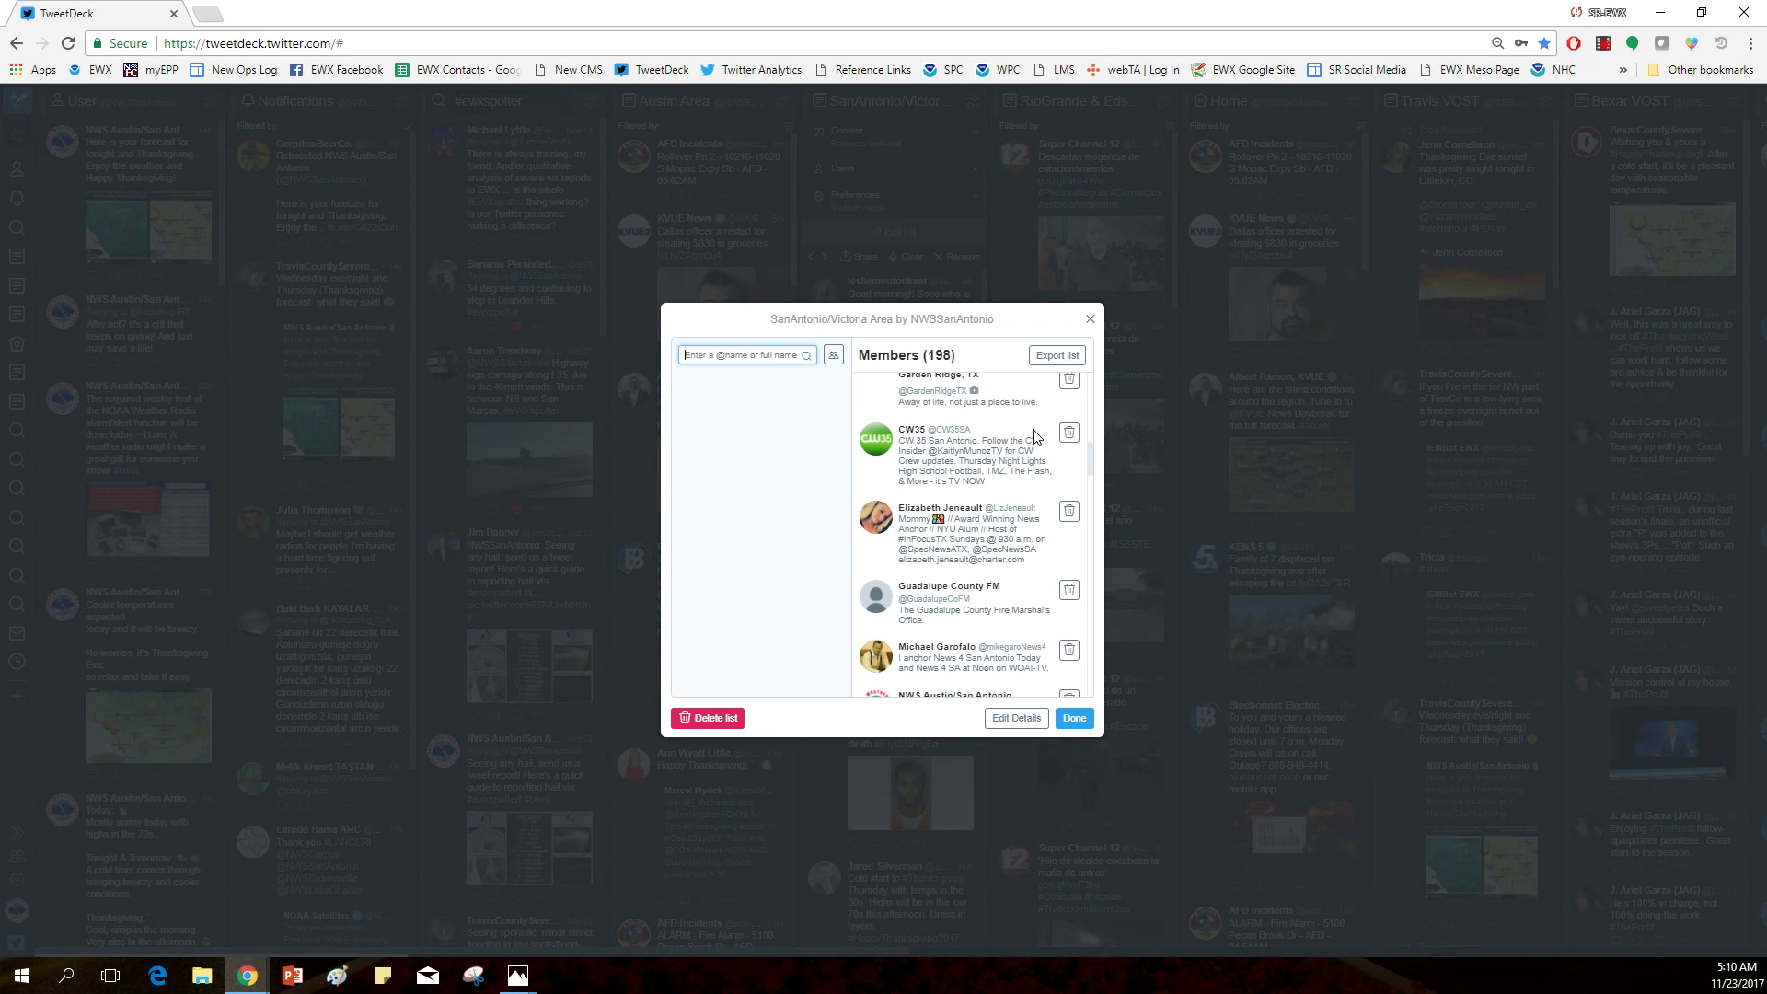
left_click(1089, 320)
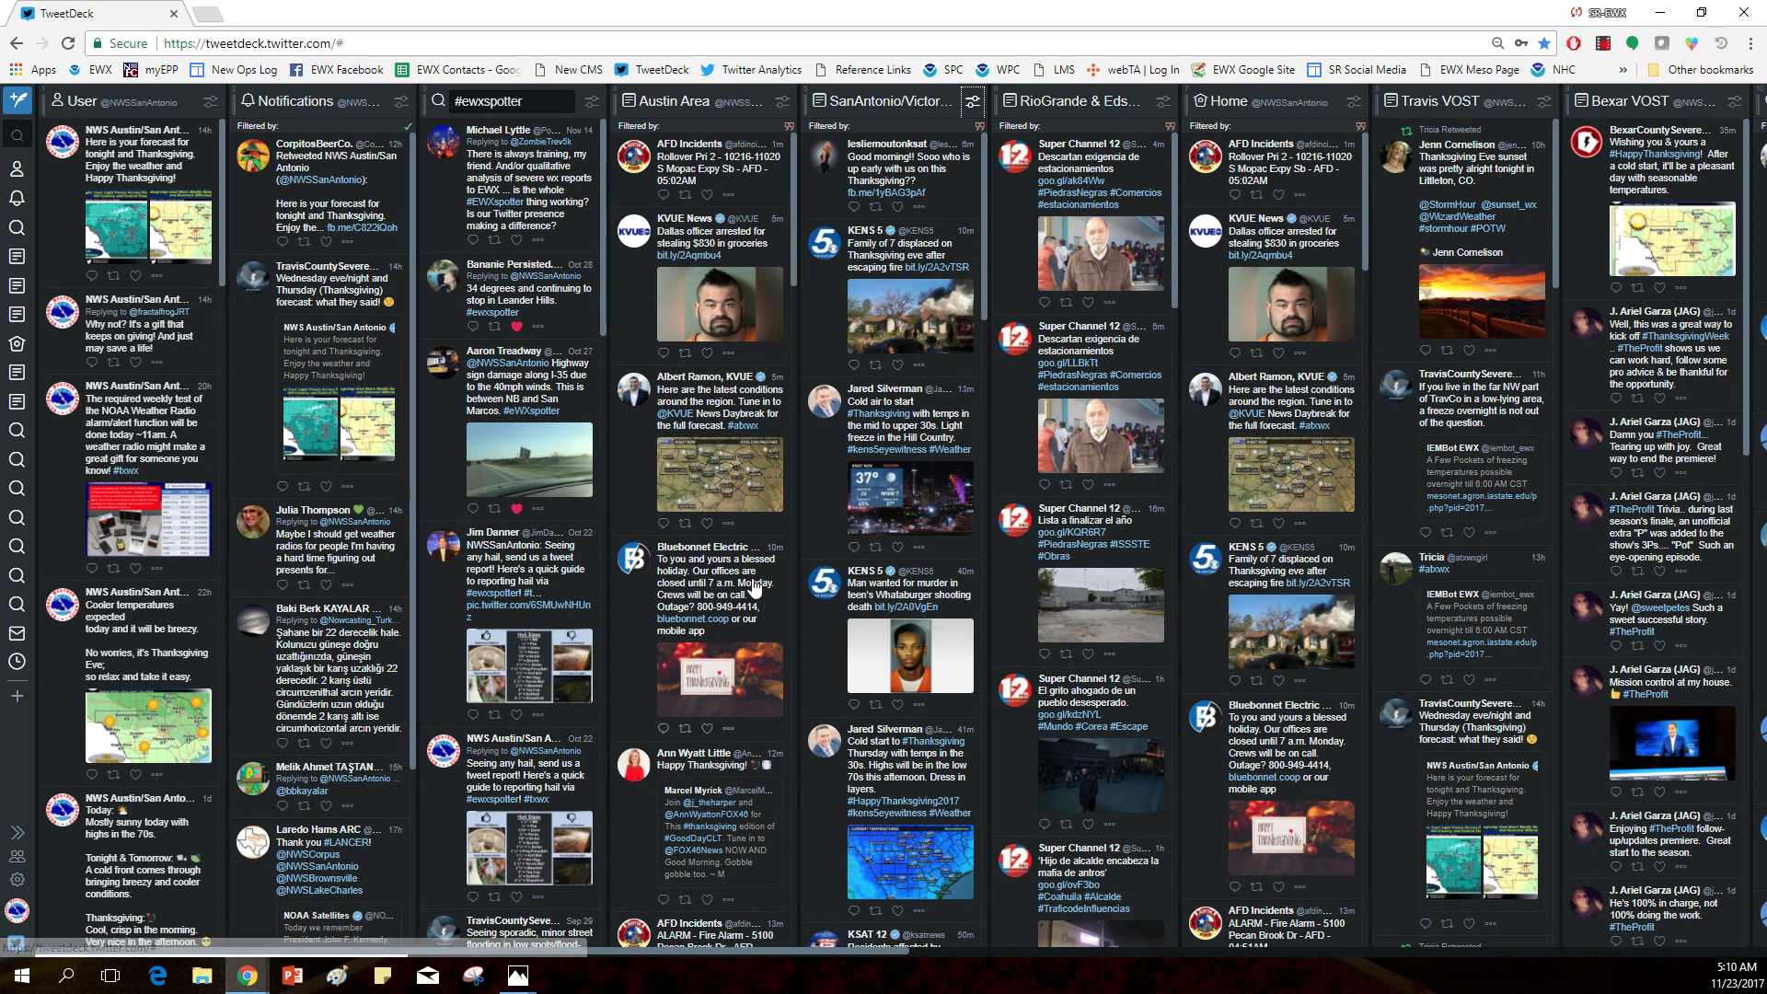
scroll(754, 589, "down", 8)
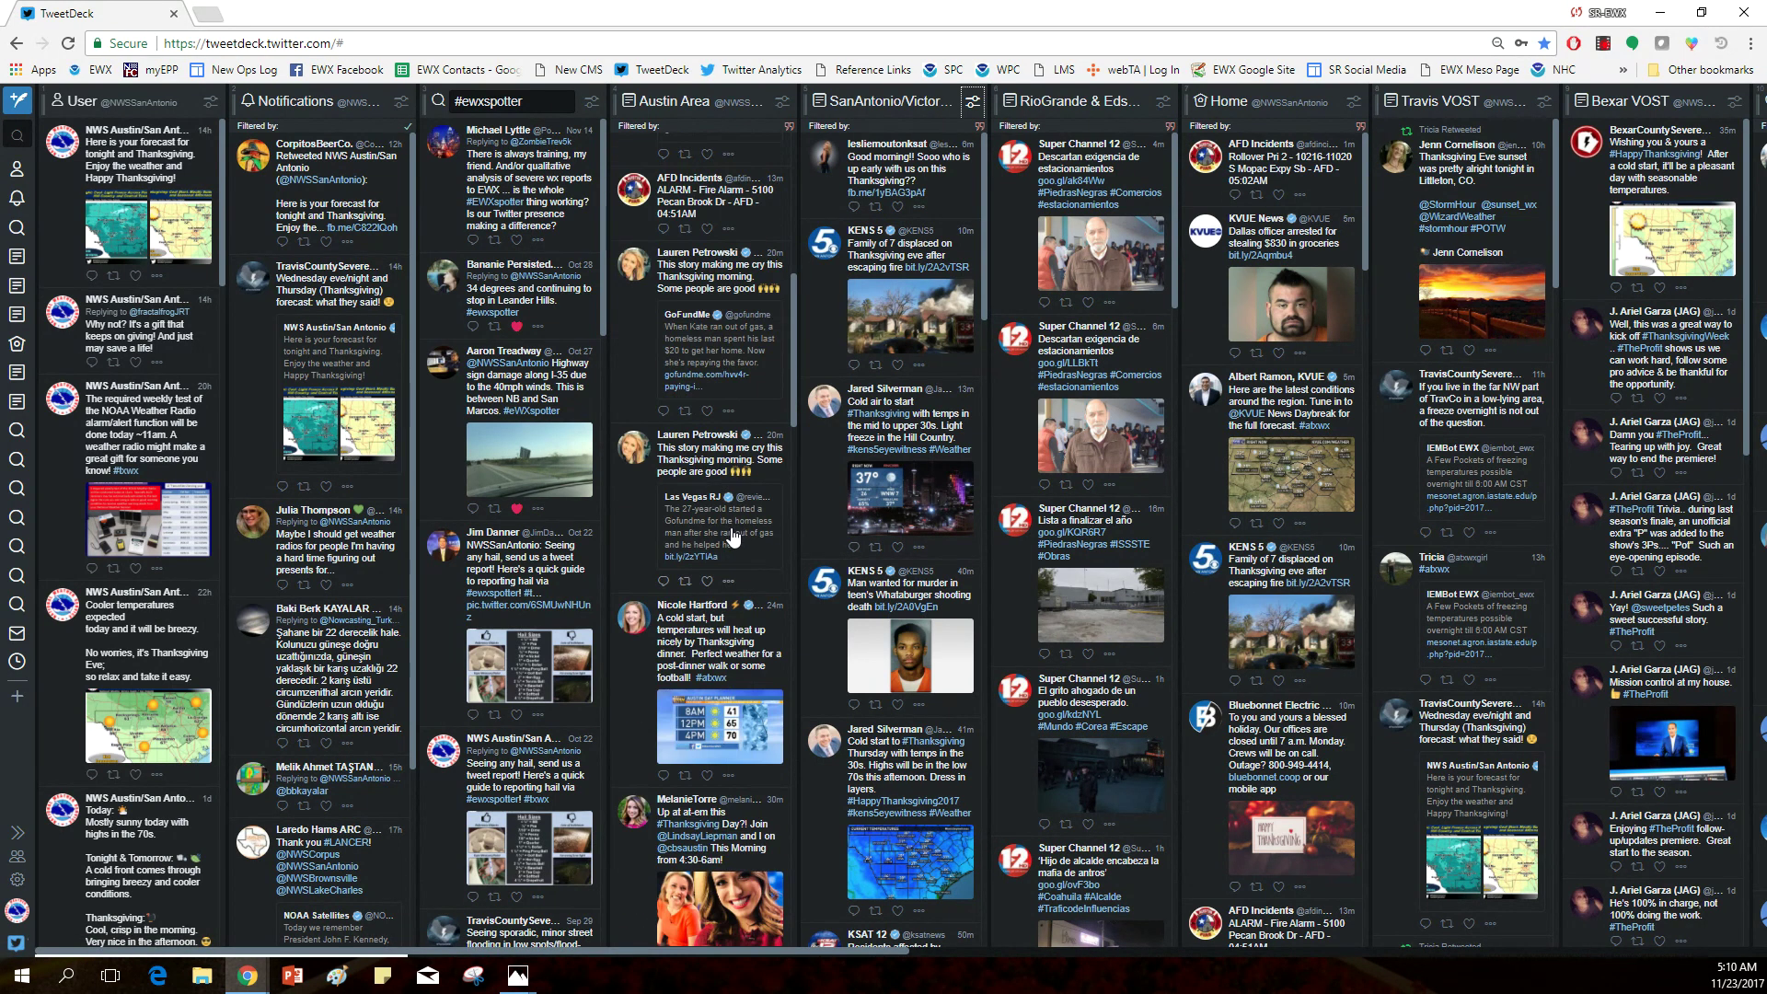
scroll(723, 591, "up", 8)
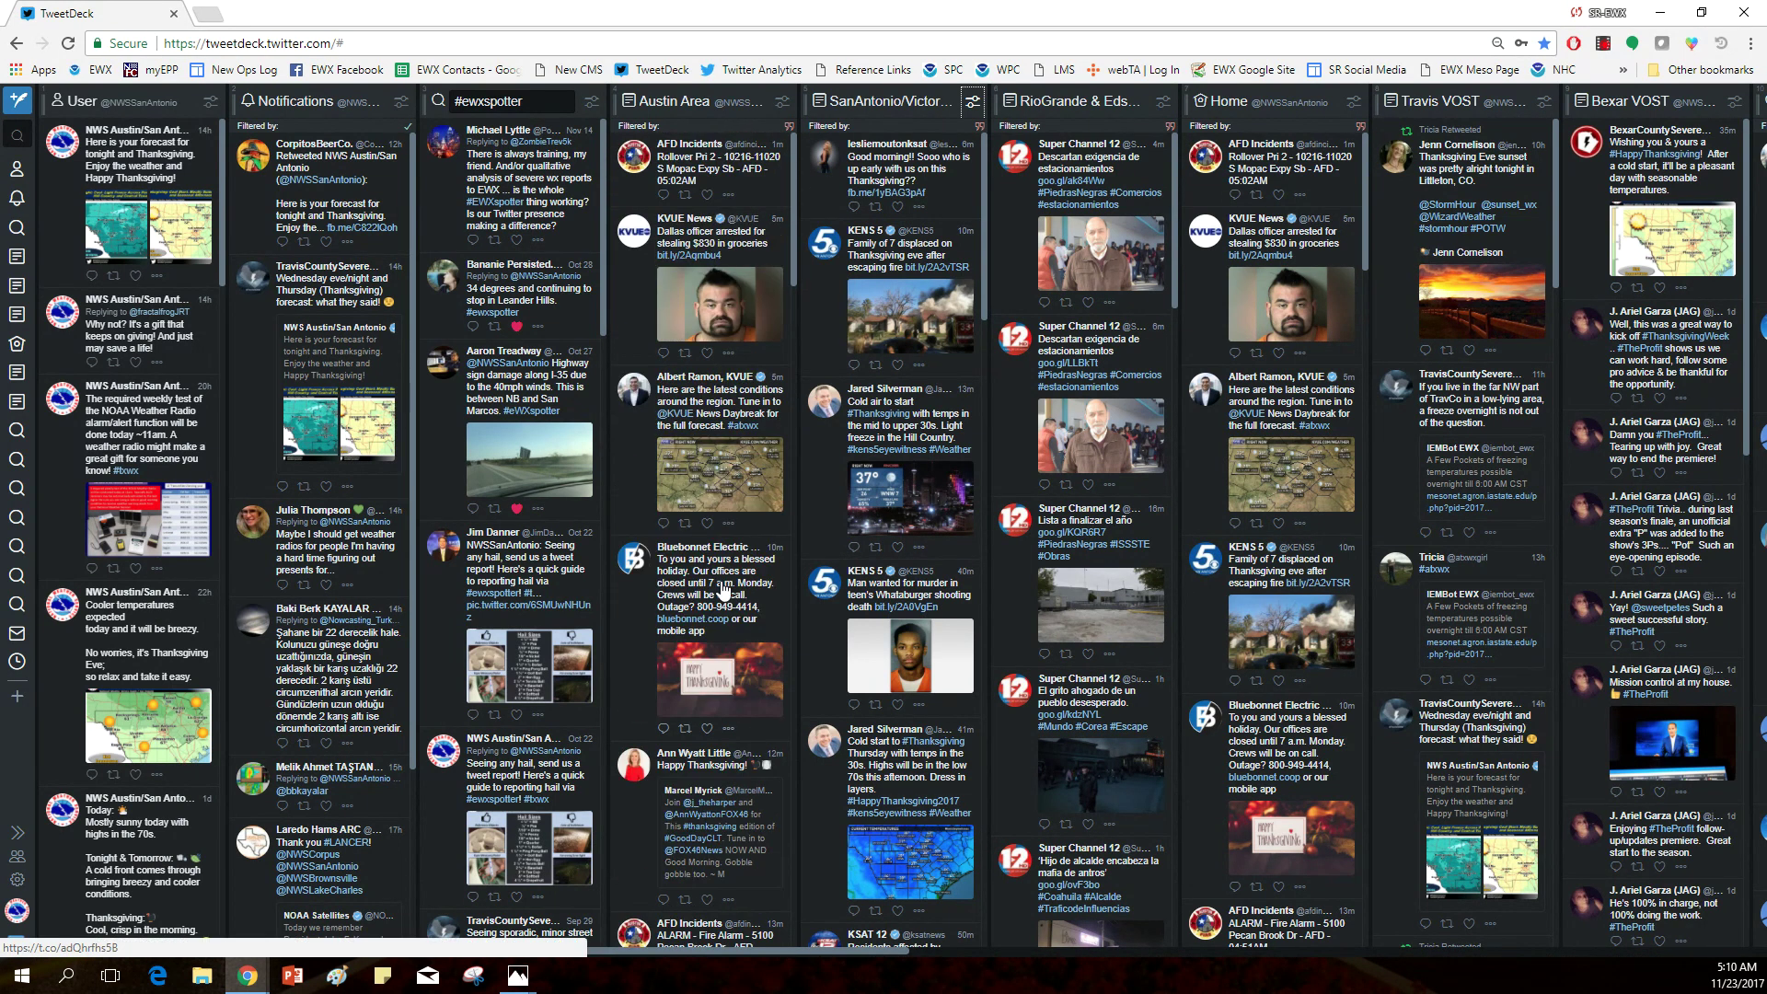
left_click(973, 105)
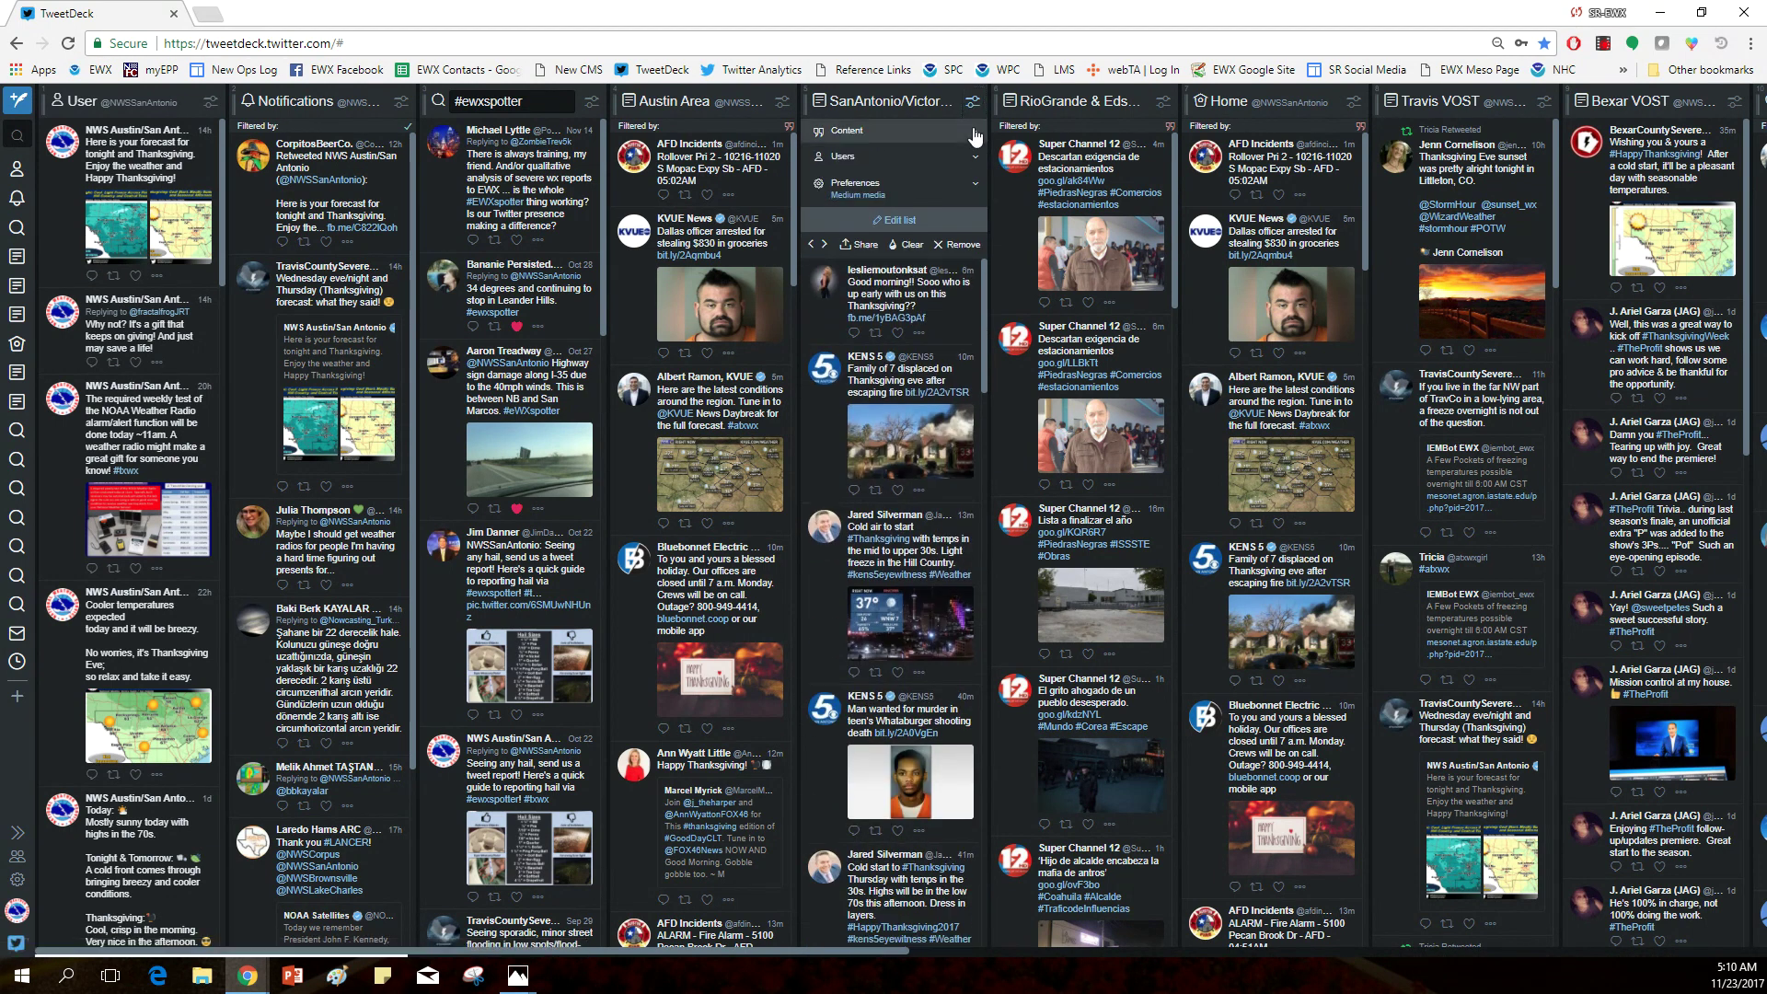
left_click(974, 136)
left_click(929, 180)
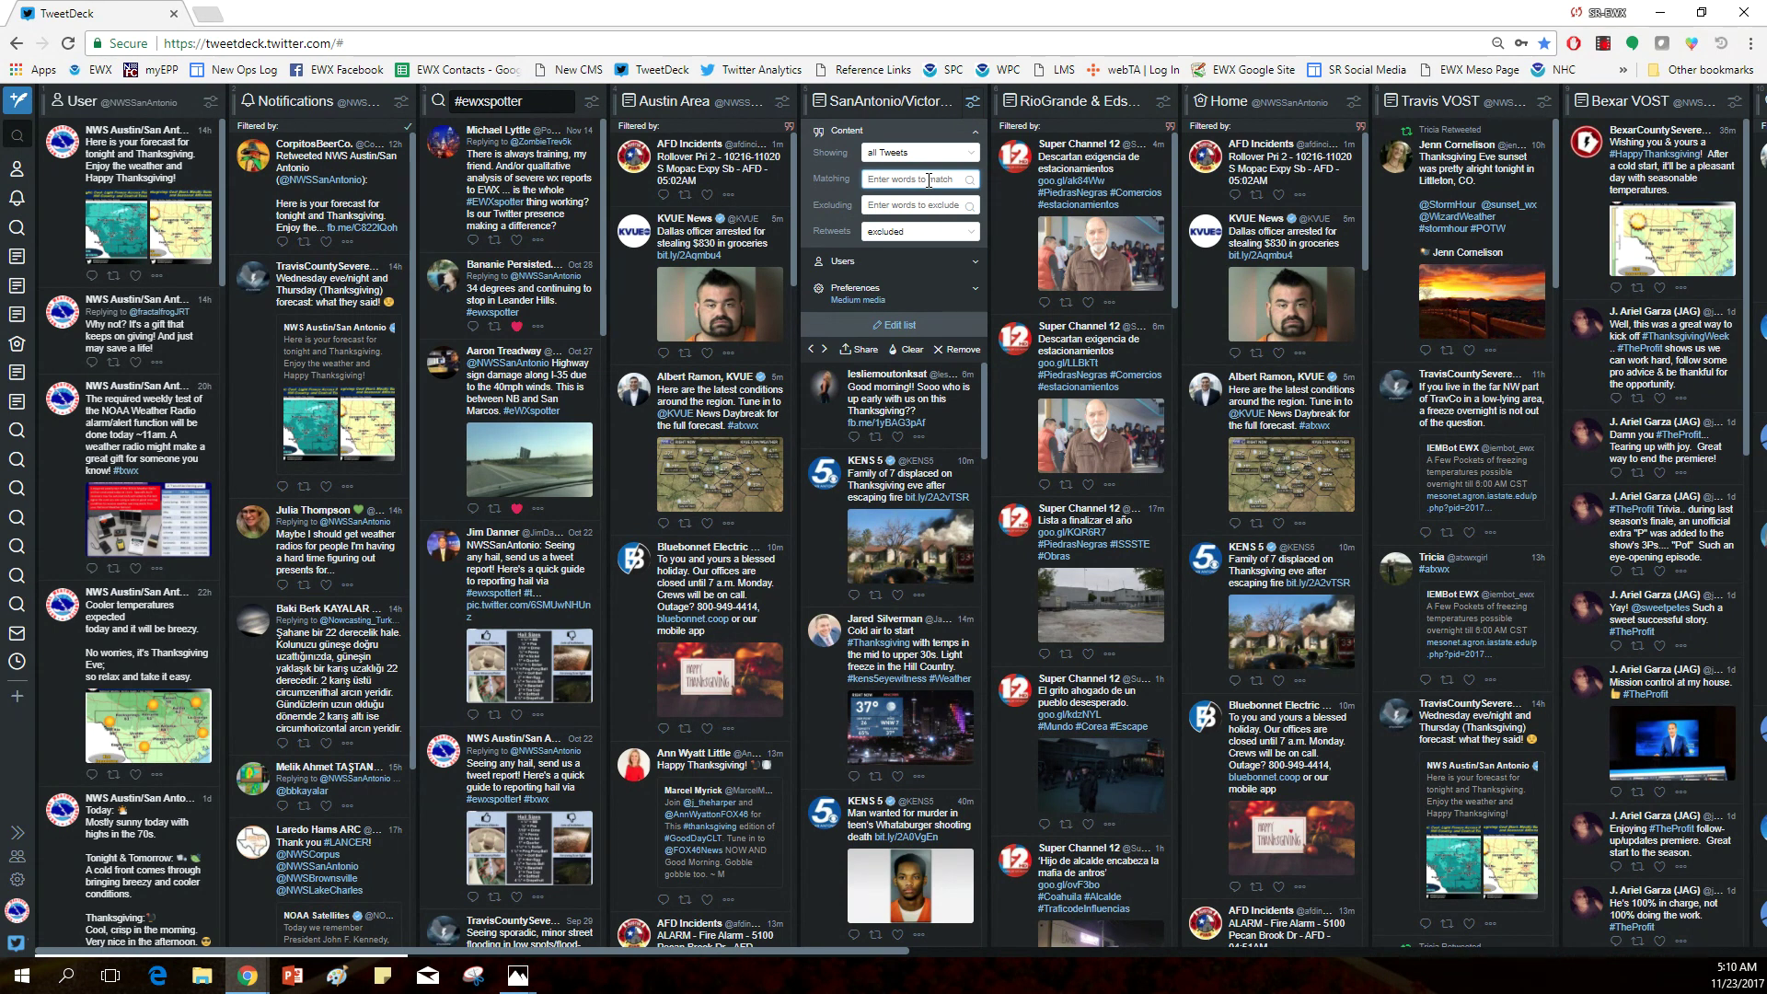
type("RAIN")
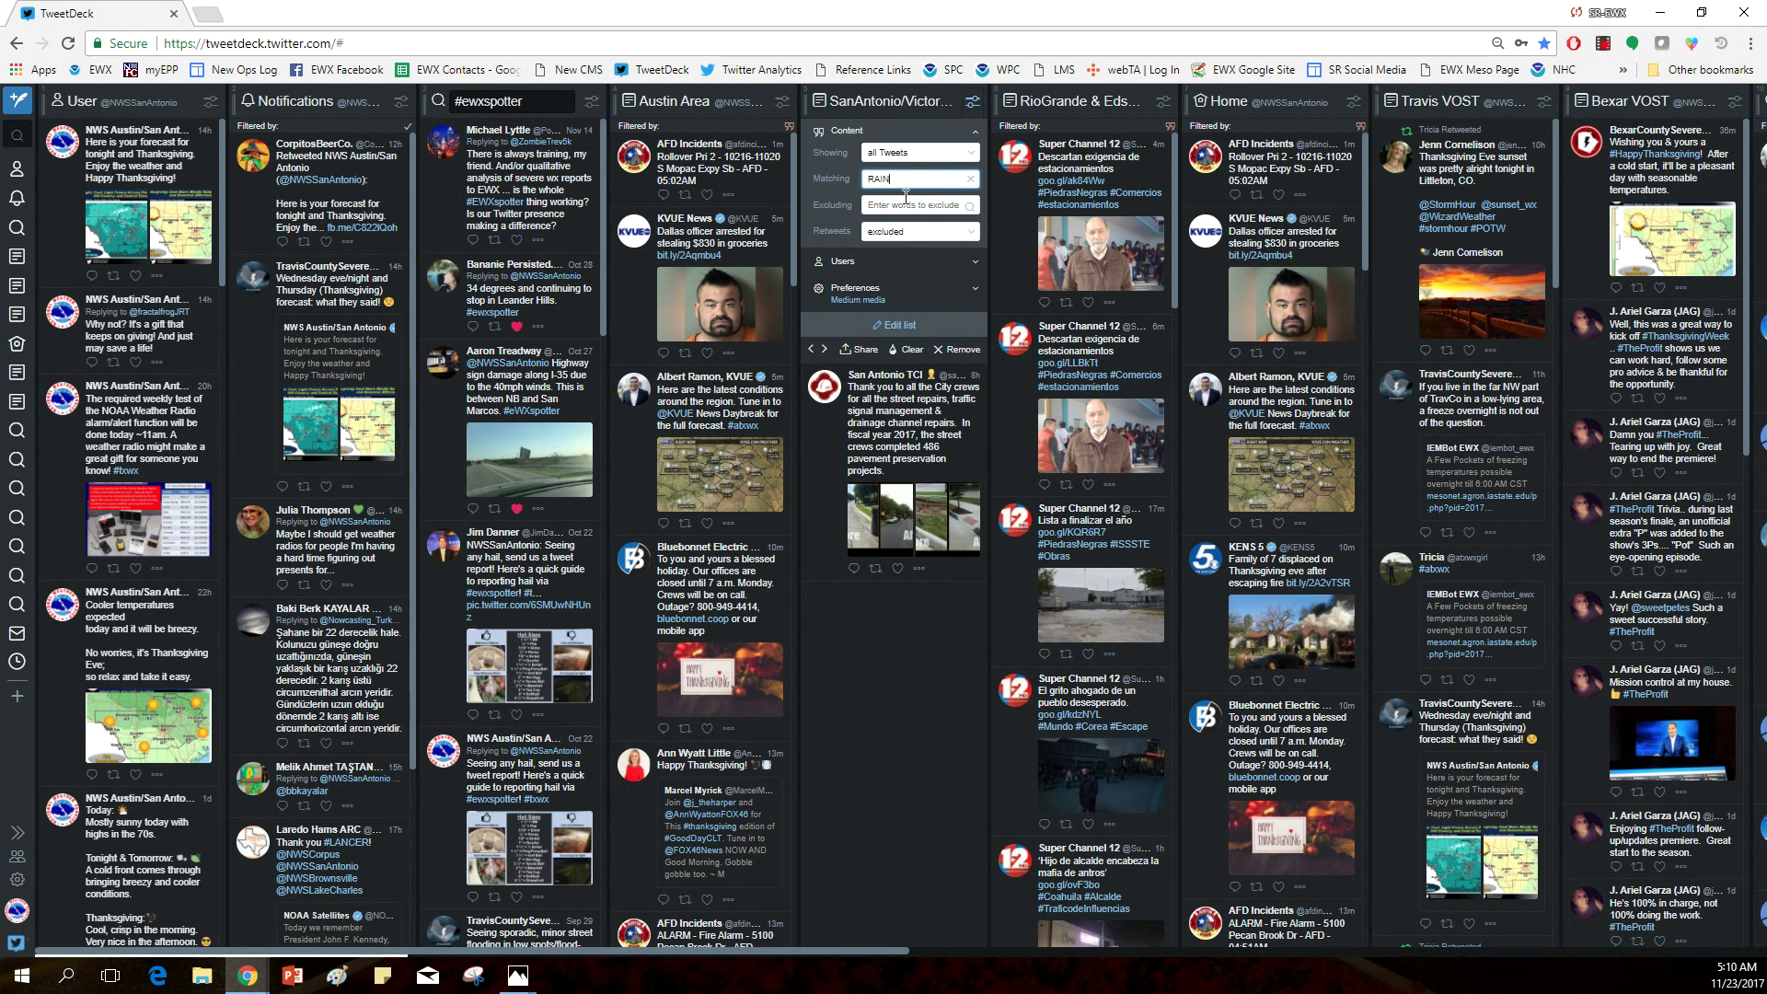
left_click(971, 180)
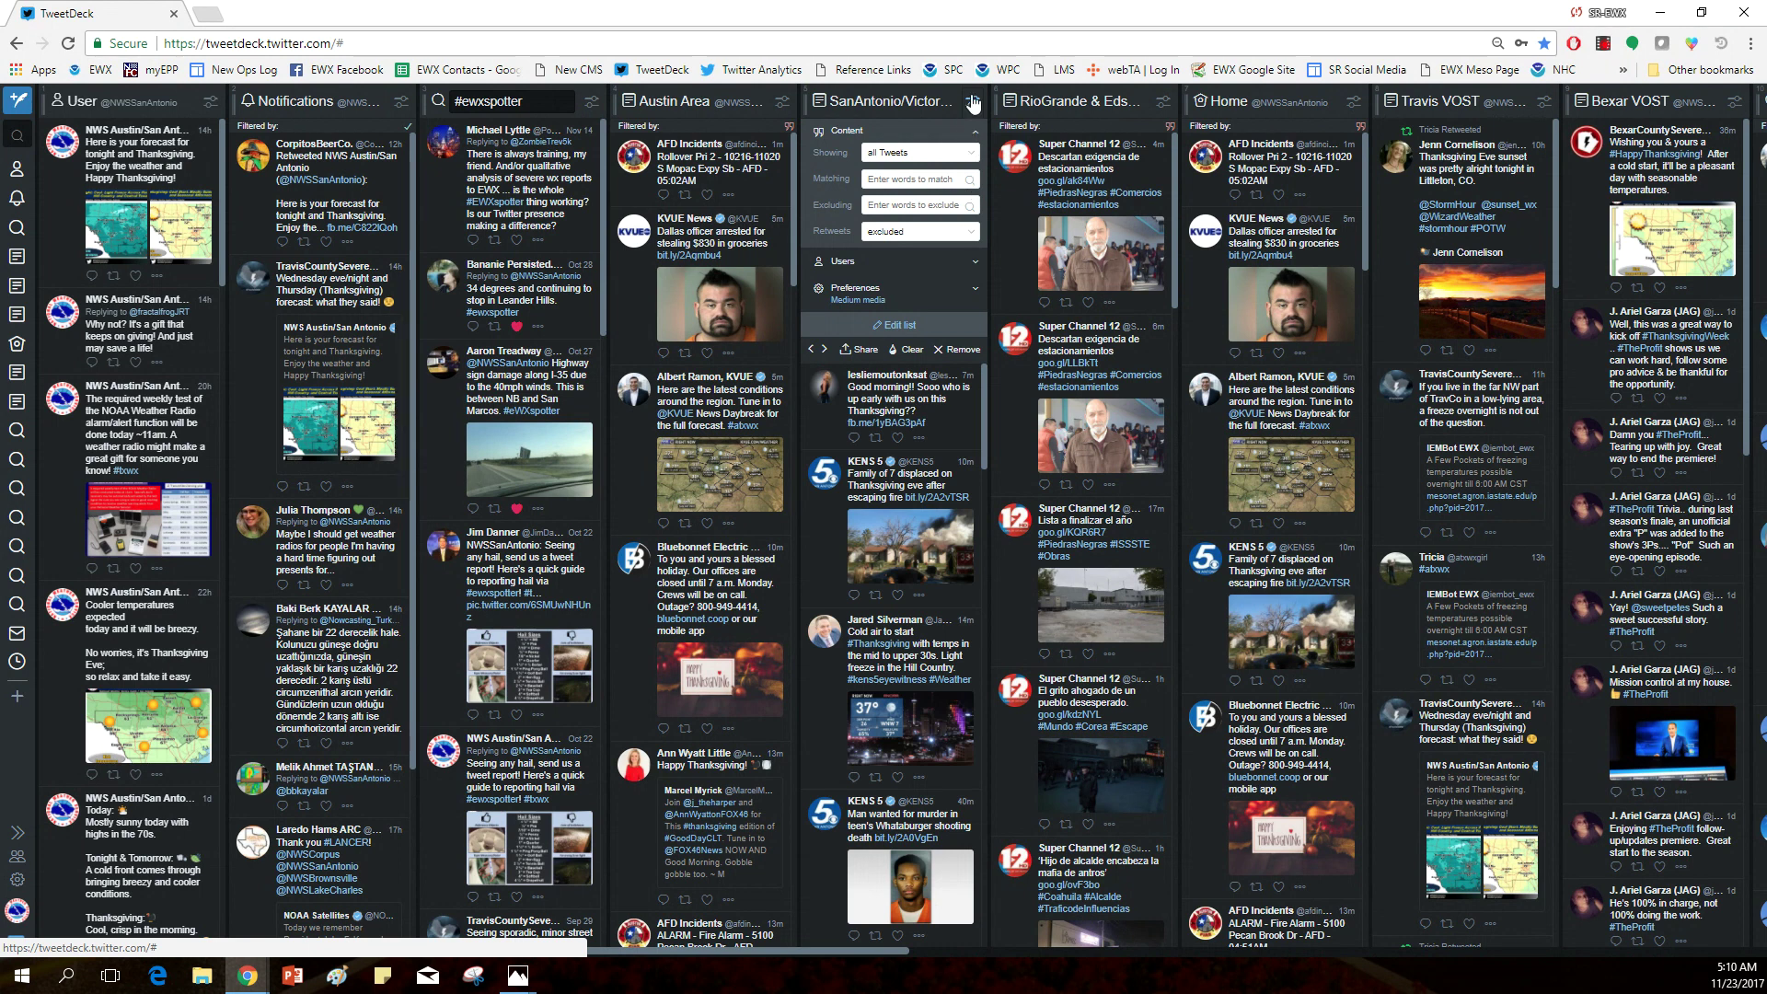
left_click(976, 103)
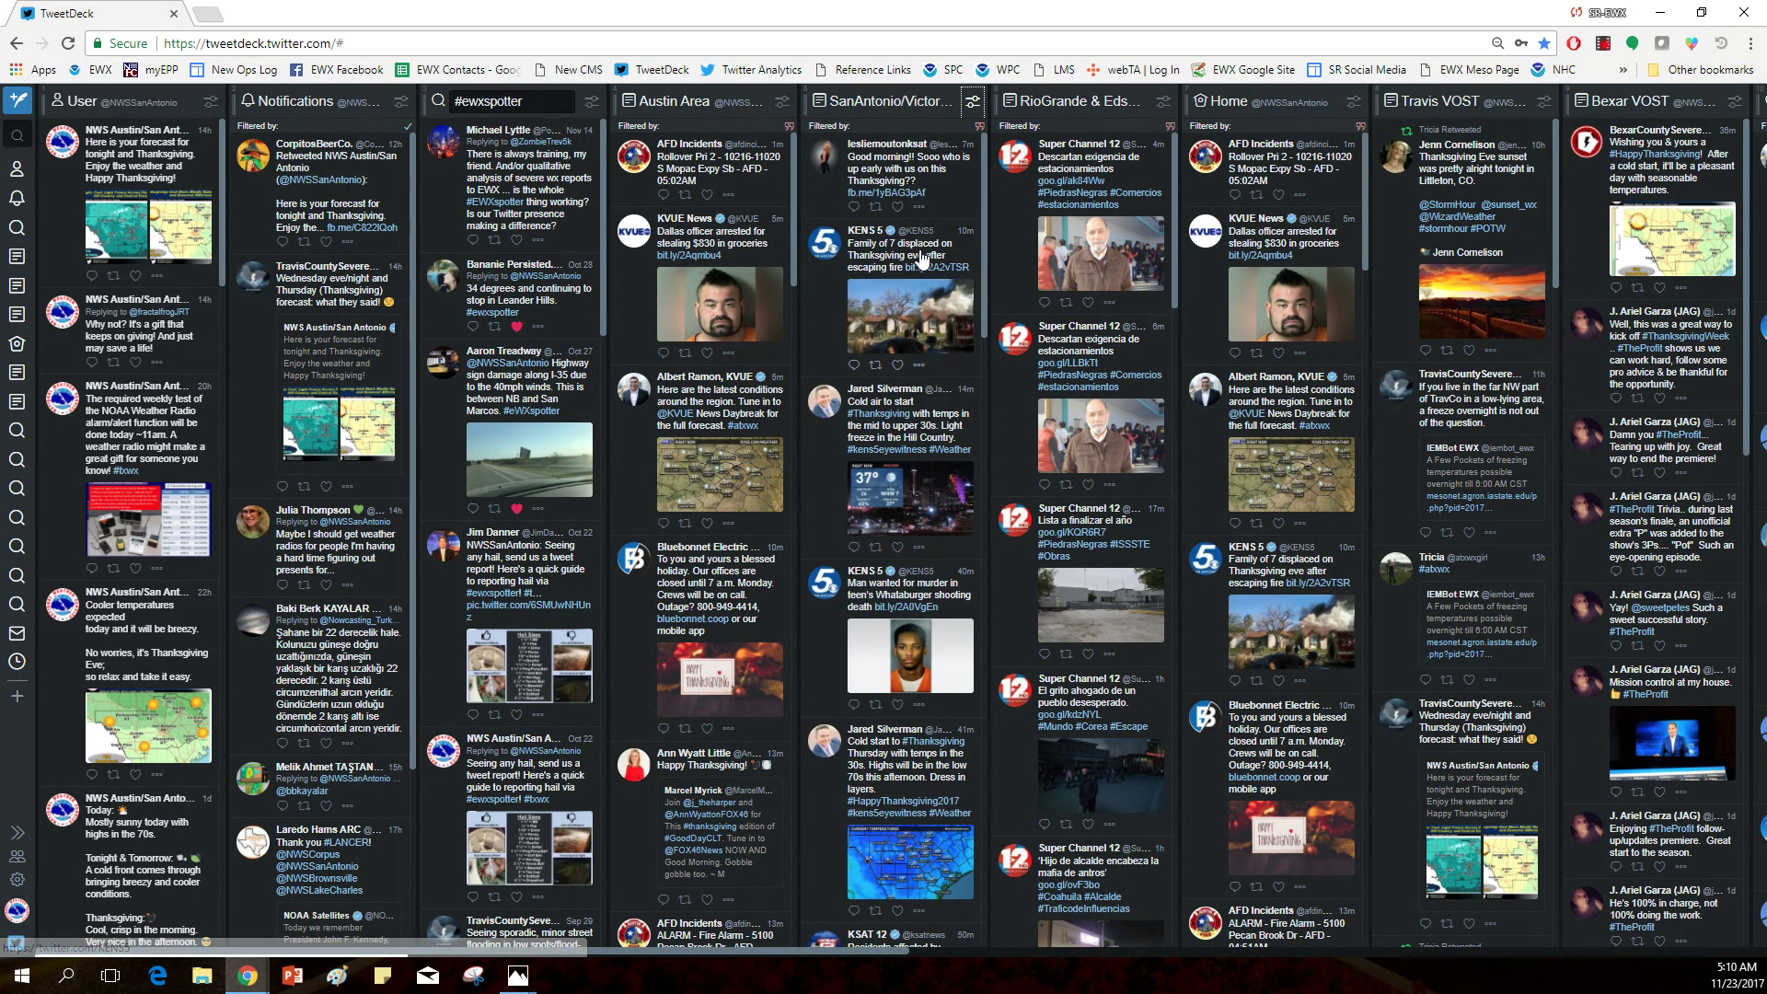
left_click(974, 105)
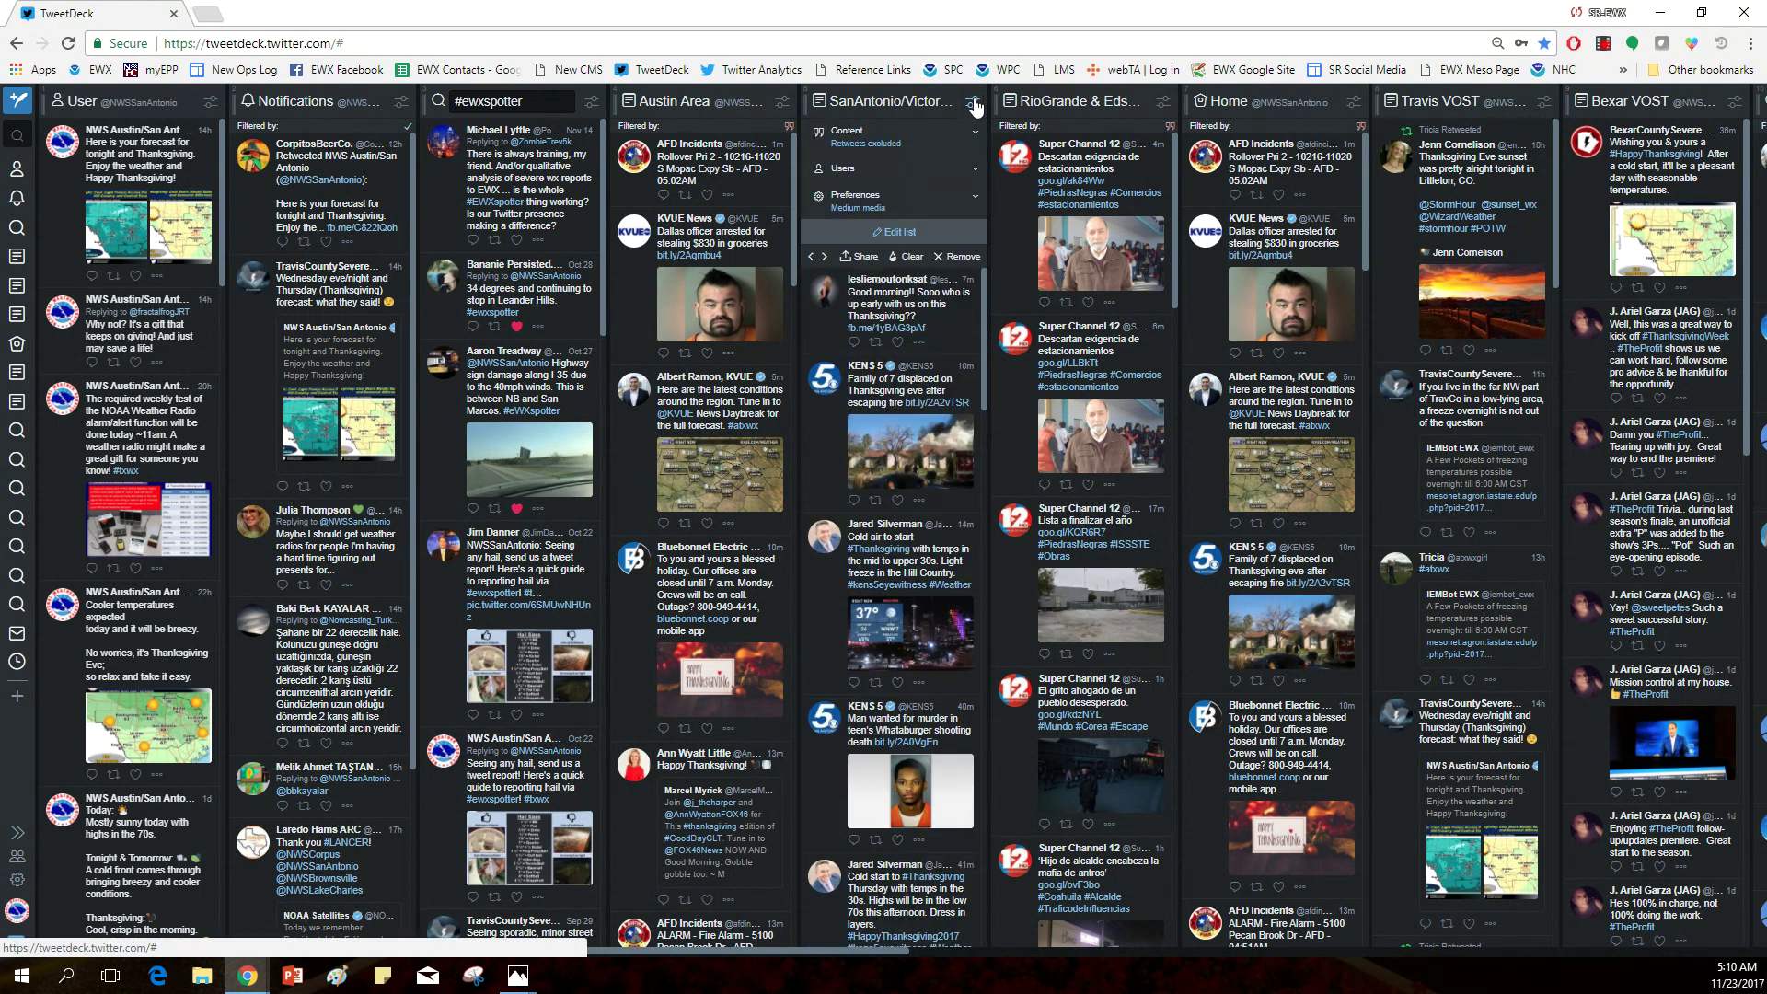
- Open the SanAntonio/Victoria Area list's member editor and close it again
left_click(900, 234)
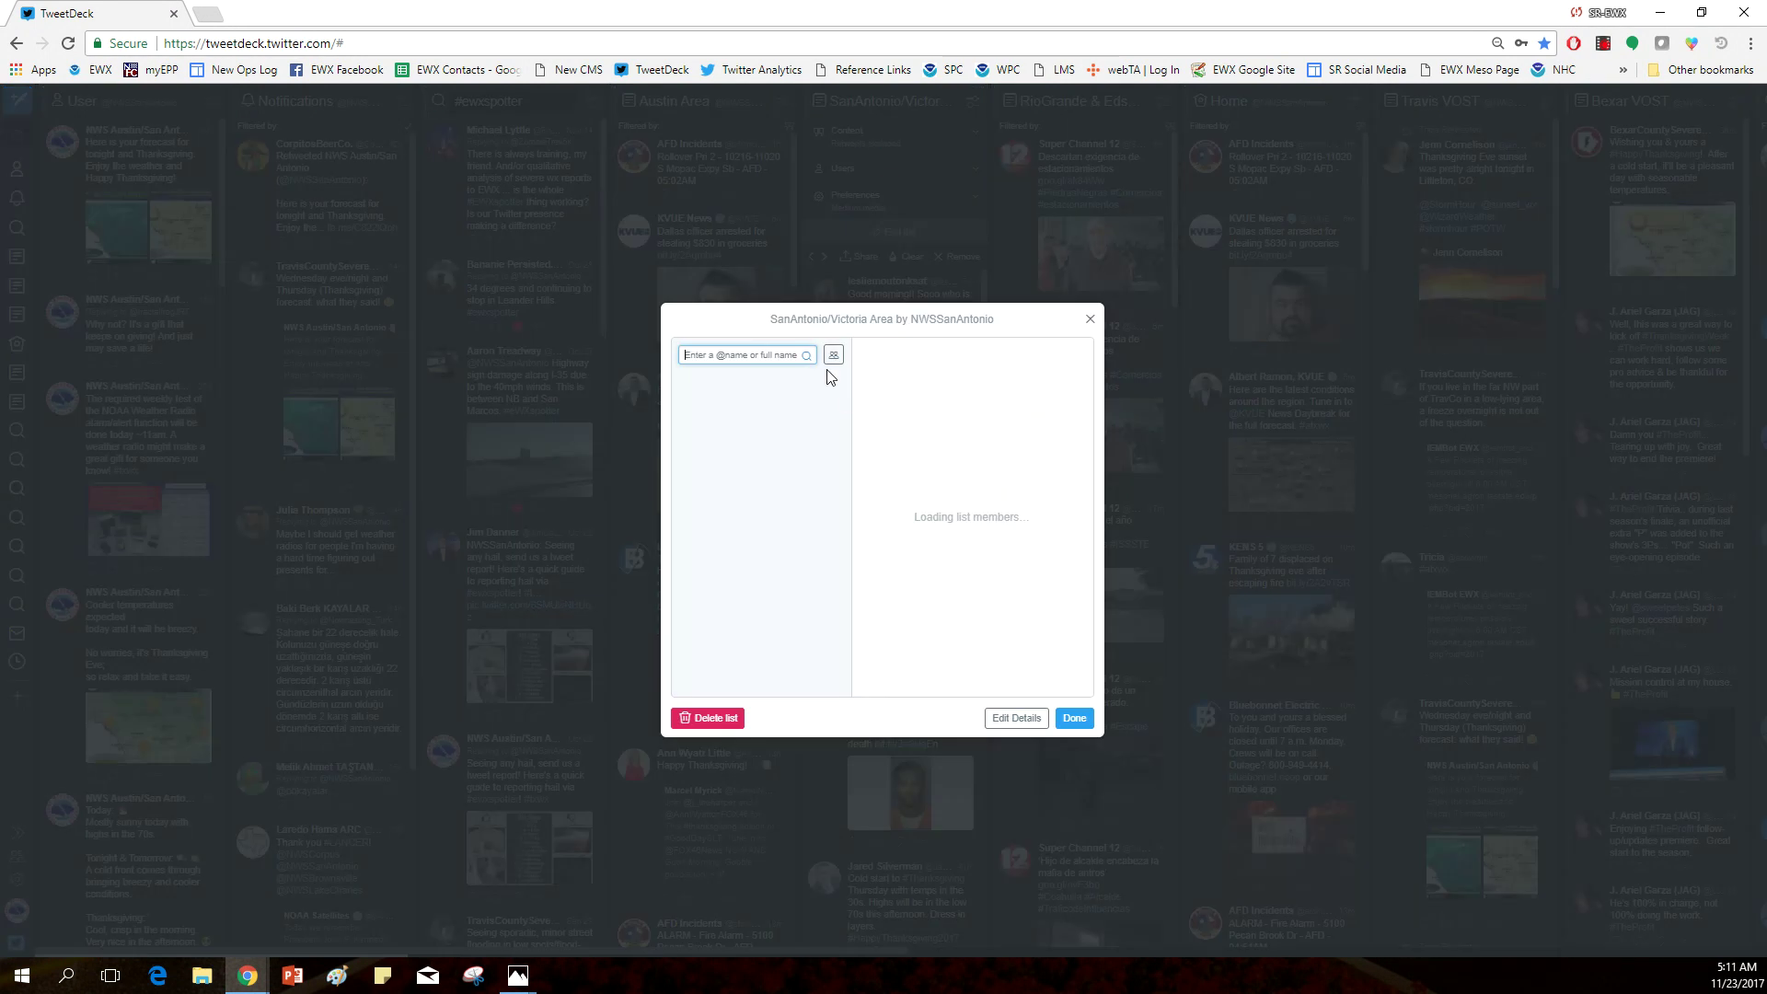
left_click(1090, 320)
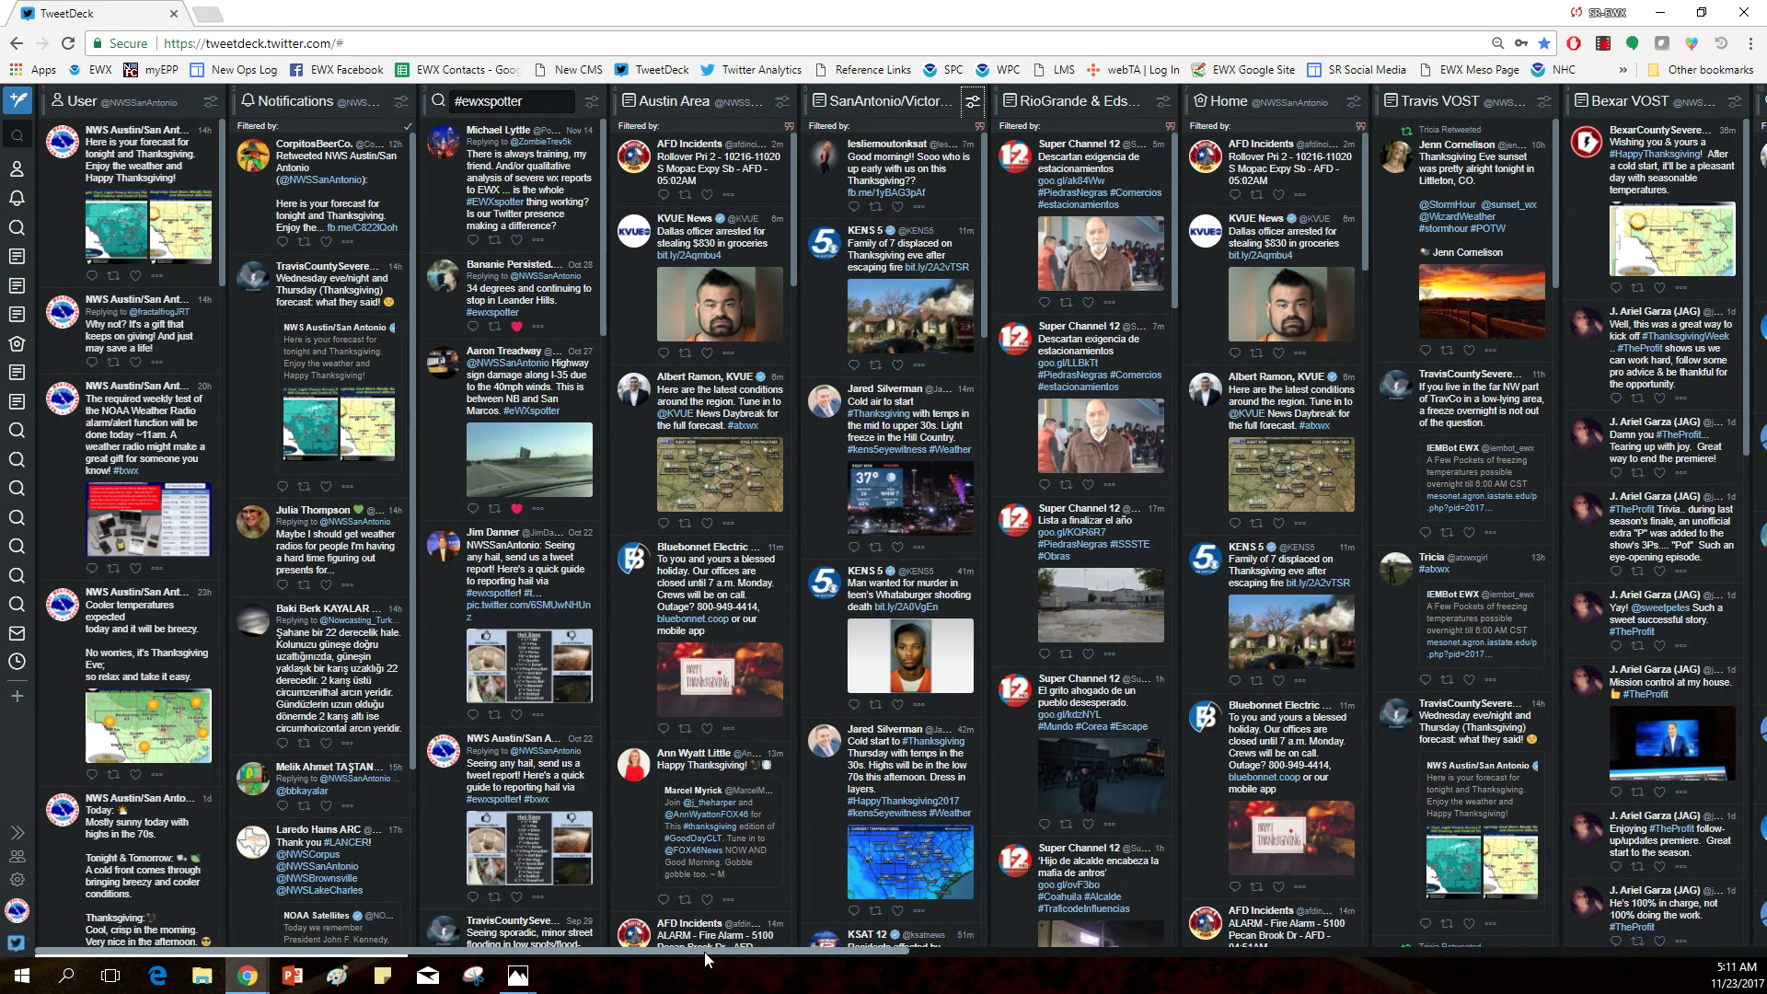
- Scroll the deck right to the search columns and show the #txfire column's filter settings
left_click_drag(705, 951, 1115, 981)
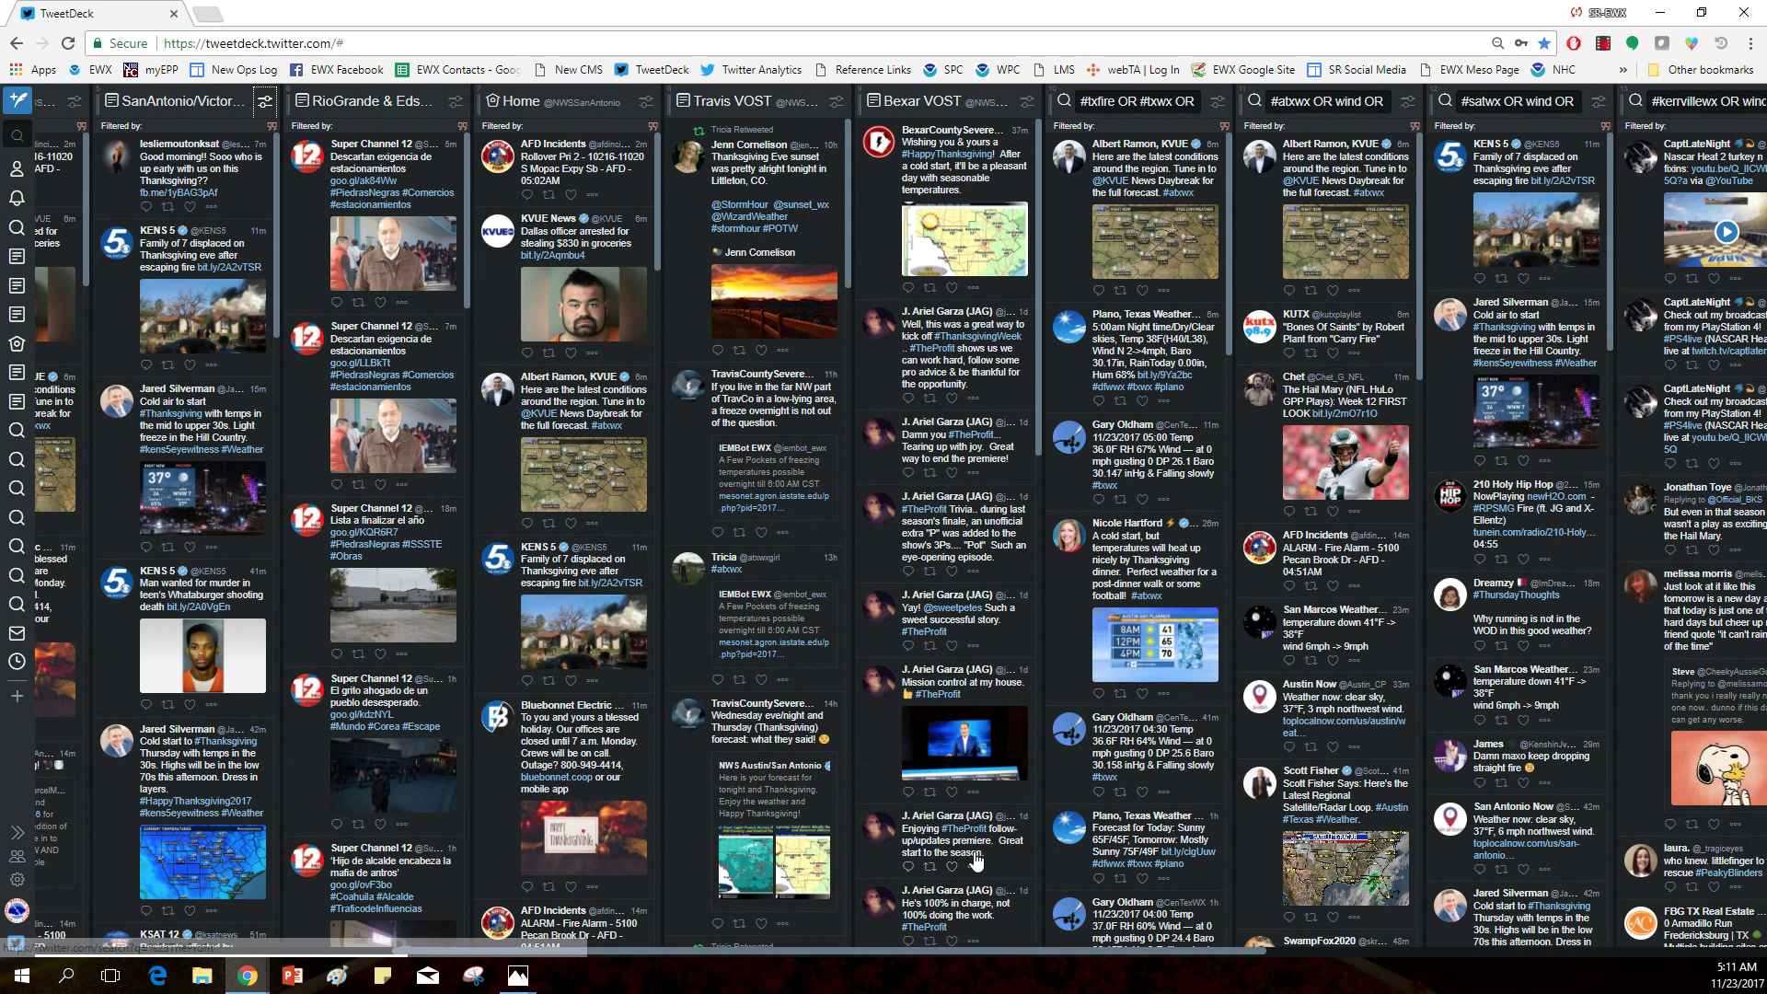
left_click_drag(892, 948, 1049, 953)
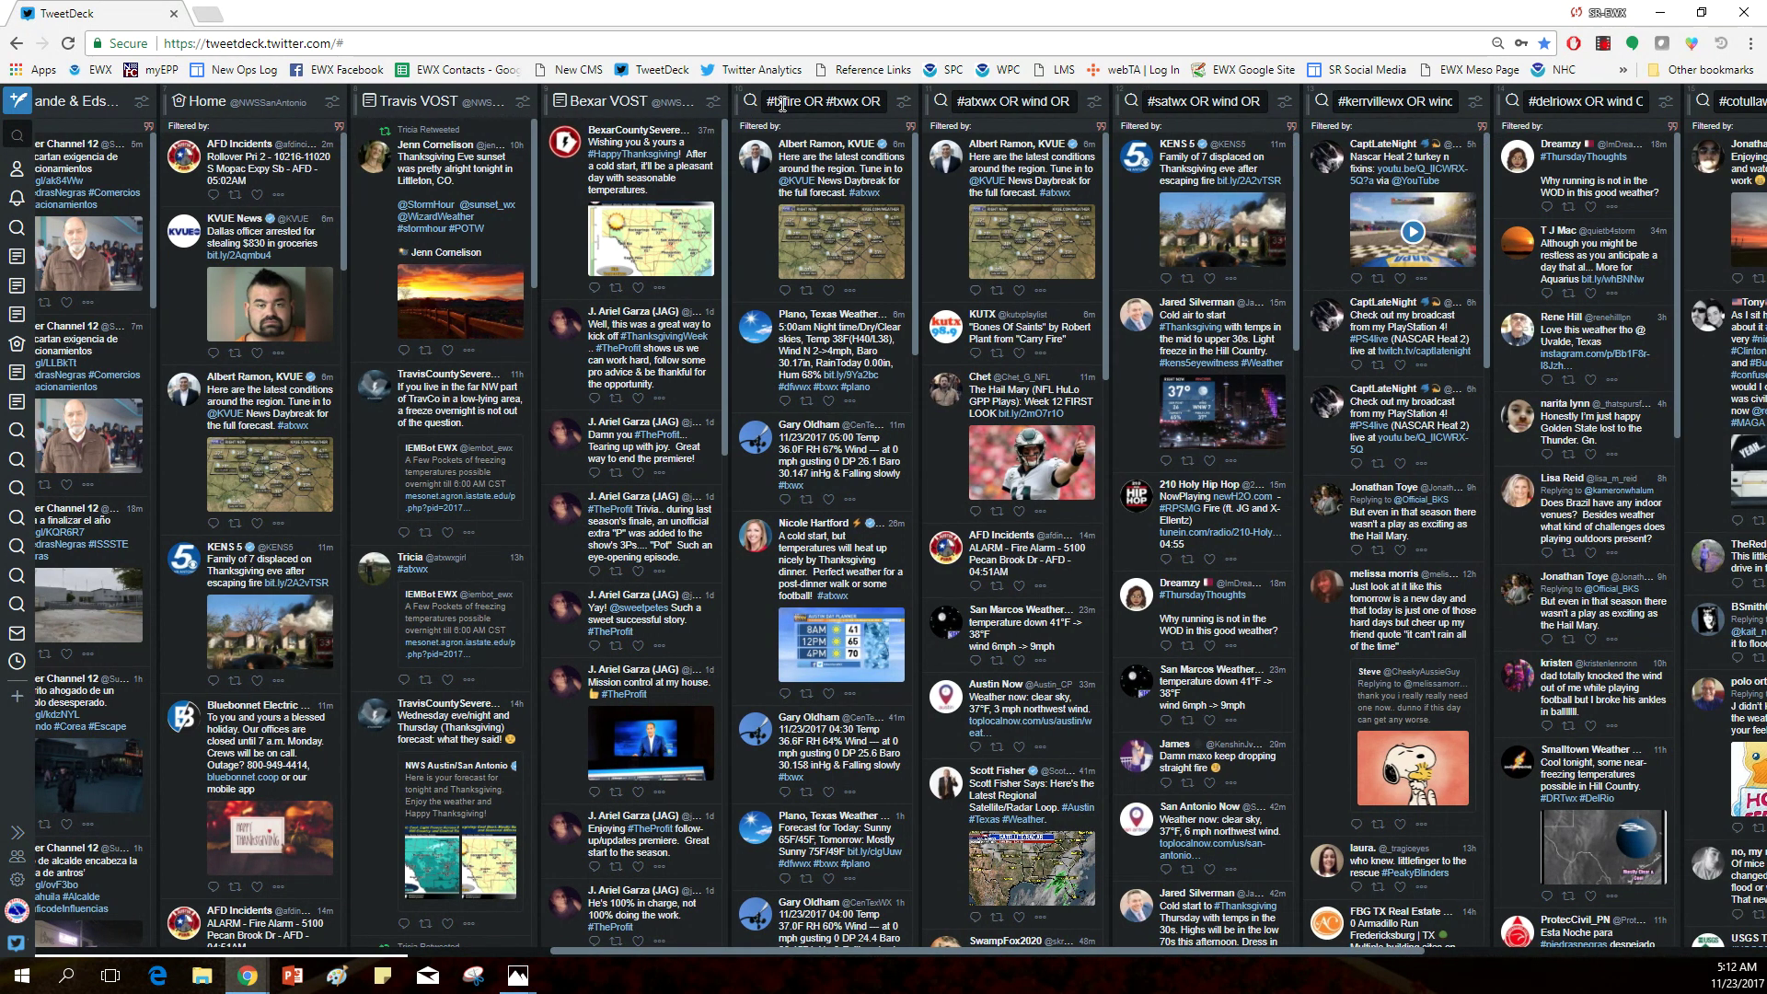
left_click(903, 102)
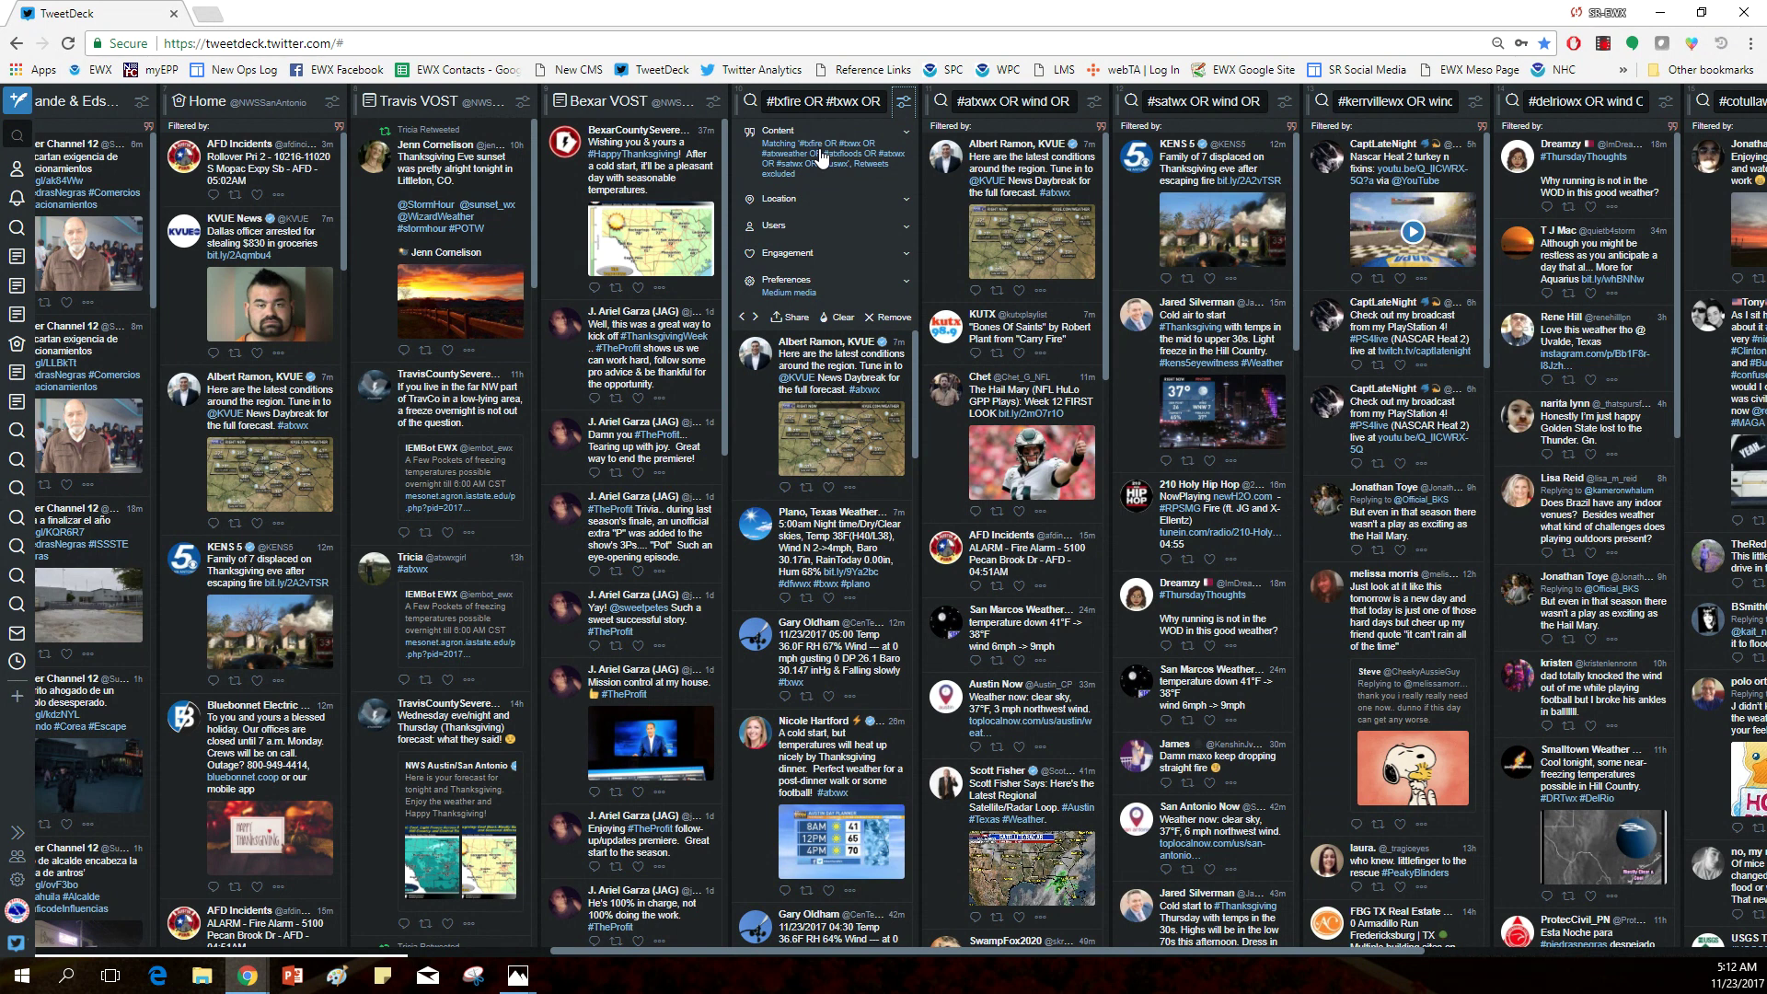
- Close the #txfire filter, scroll to the deck's end, and open Tweetdeck_search_areas.png
left_click(903, 104)
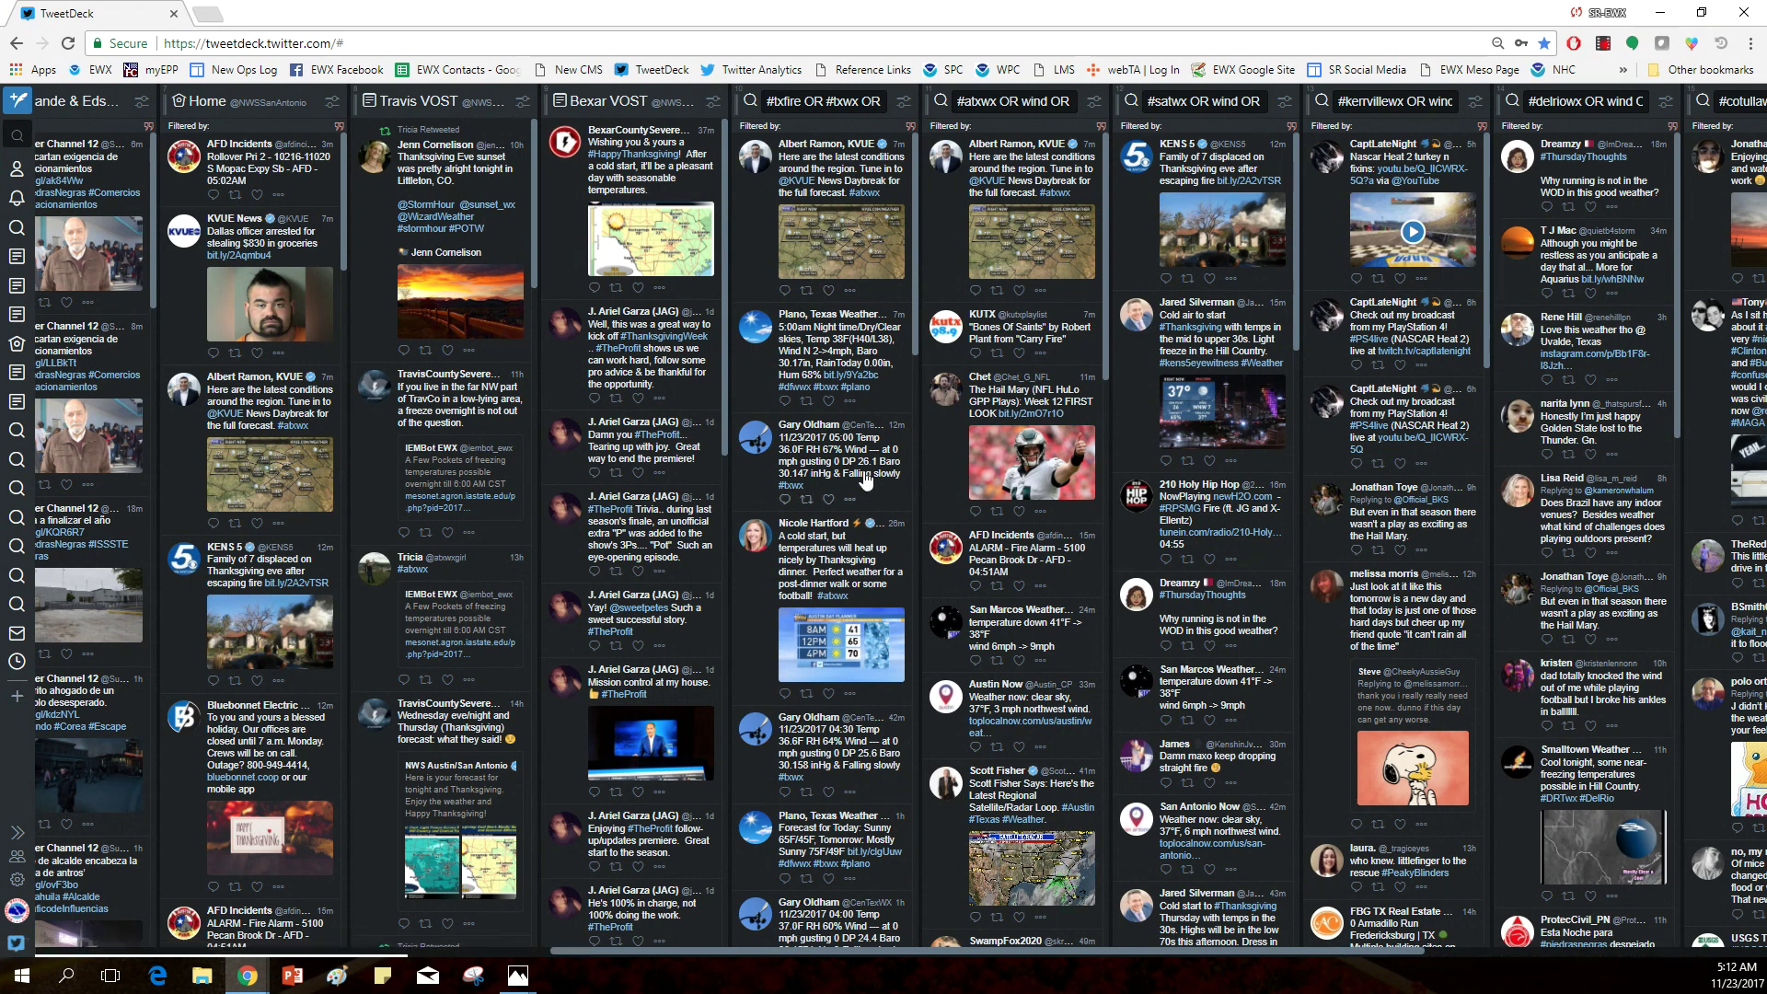
left_click_drag(617, 953, 958, 948)
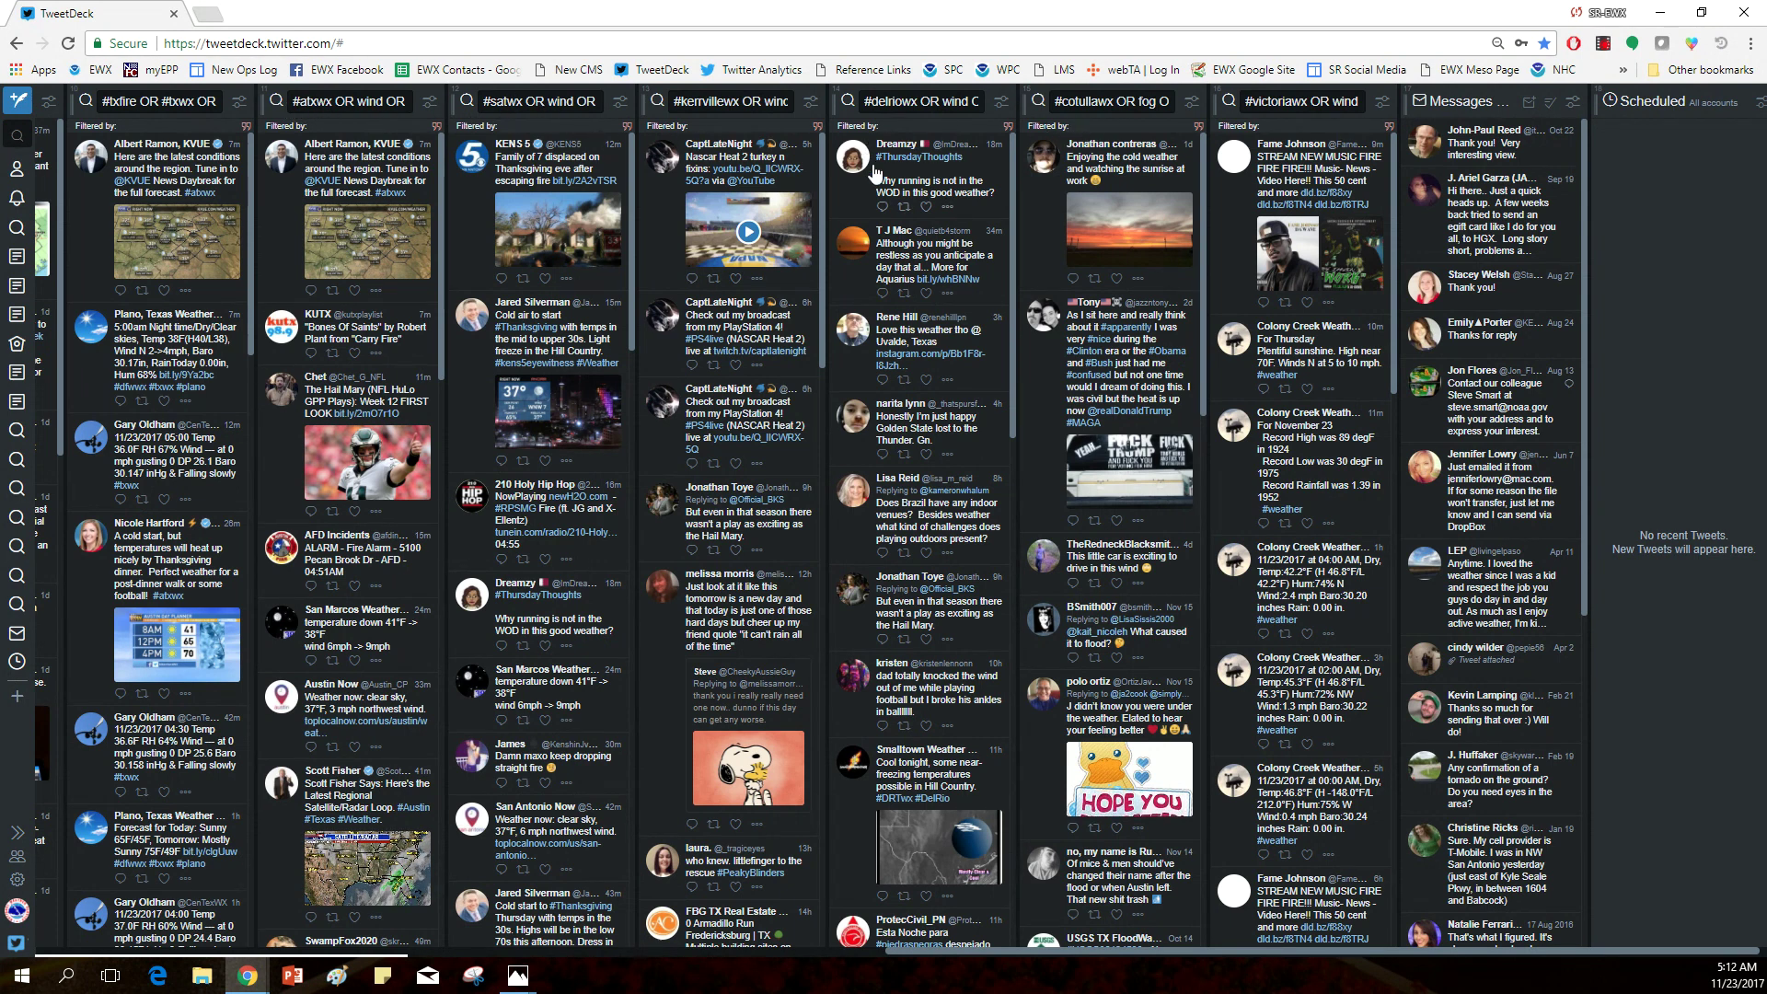
mouse_move(517, 967)
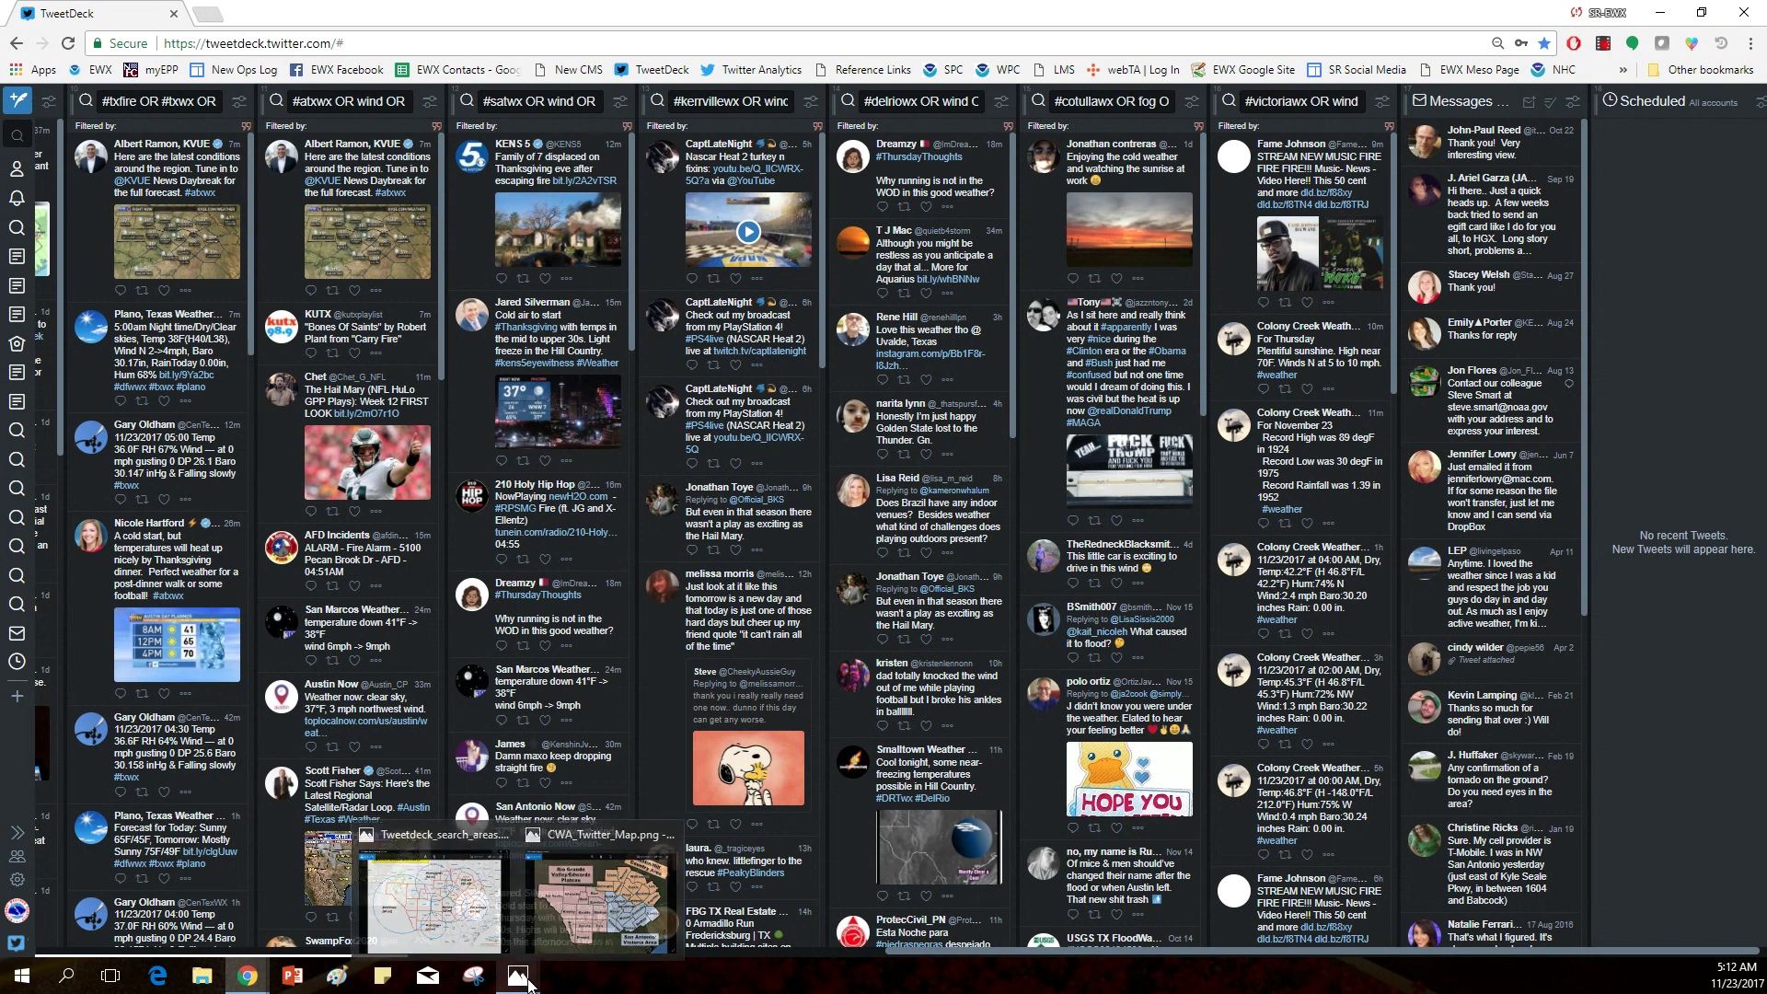
left_click(497, 885)
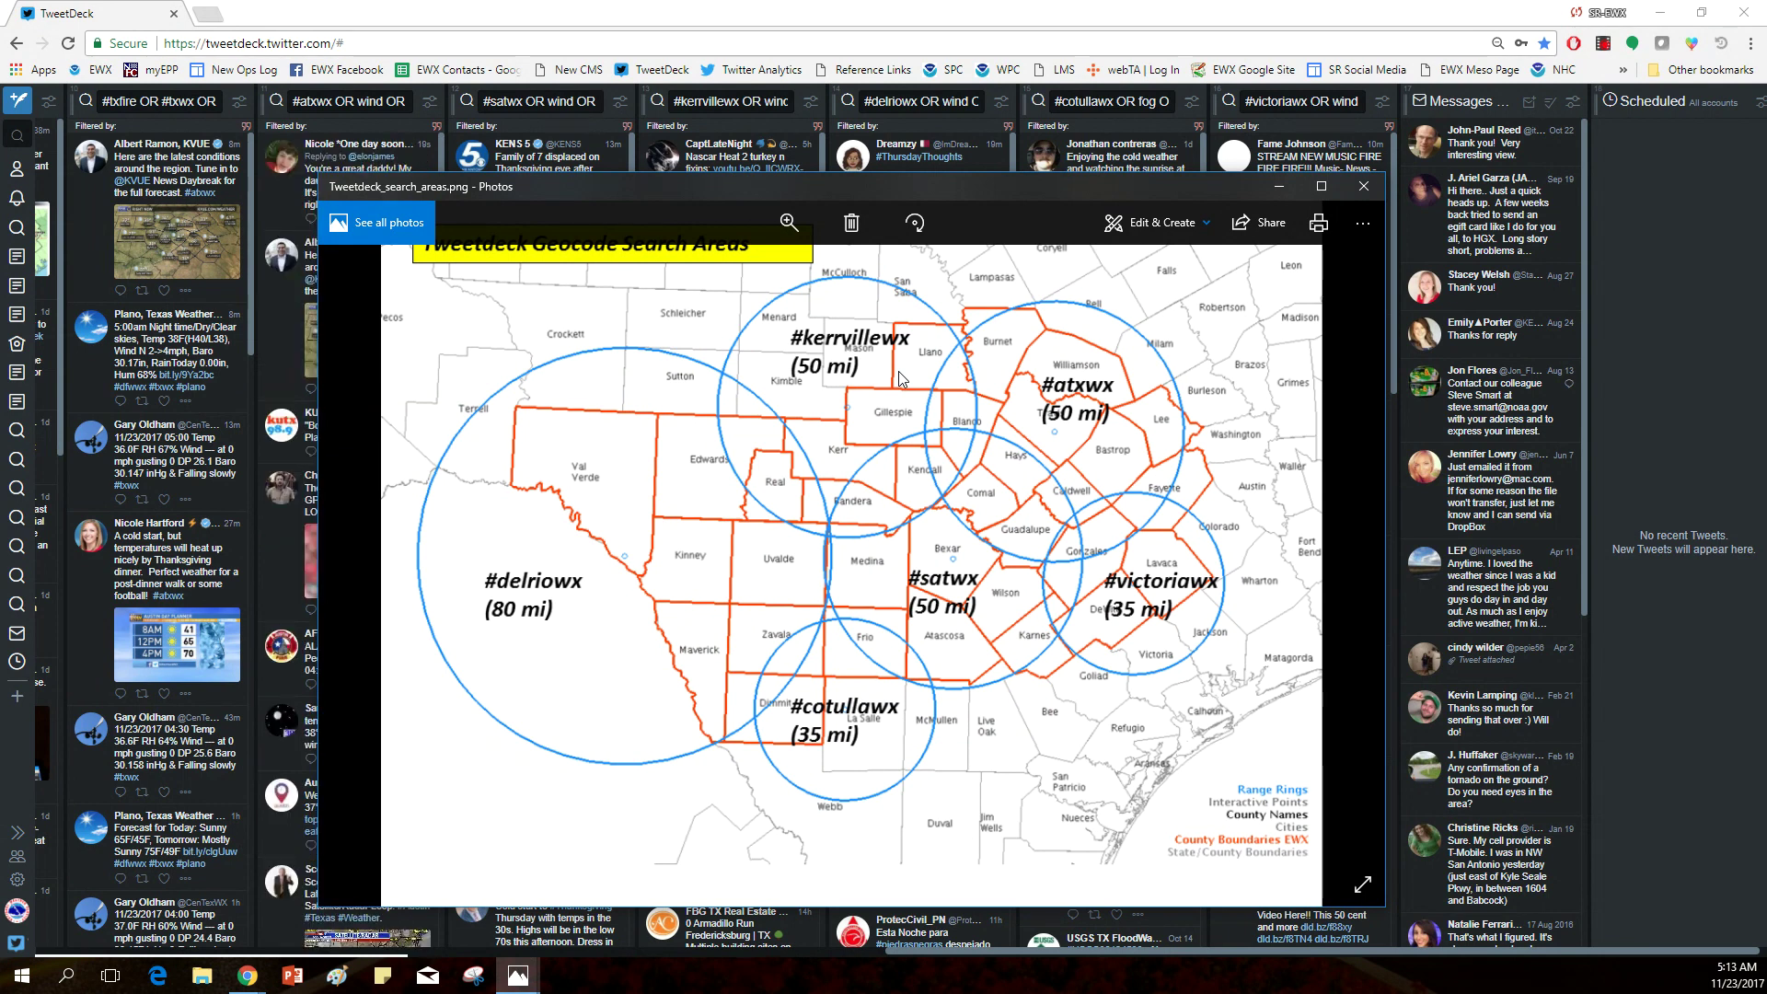
- Close the geocode search-area map and show the #atxwx column's filter settings
left_click(836, 20)
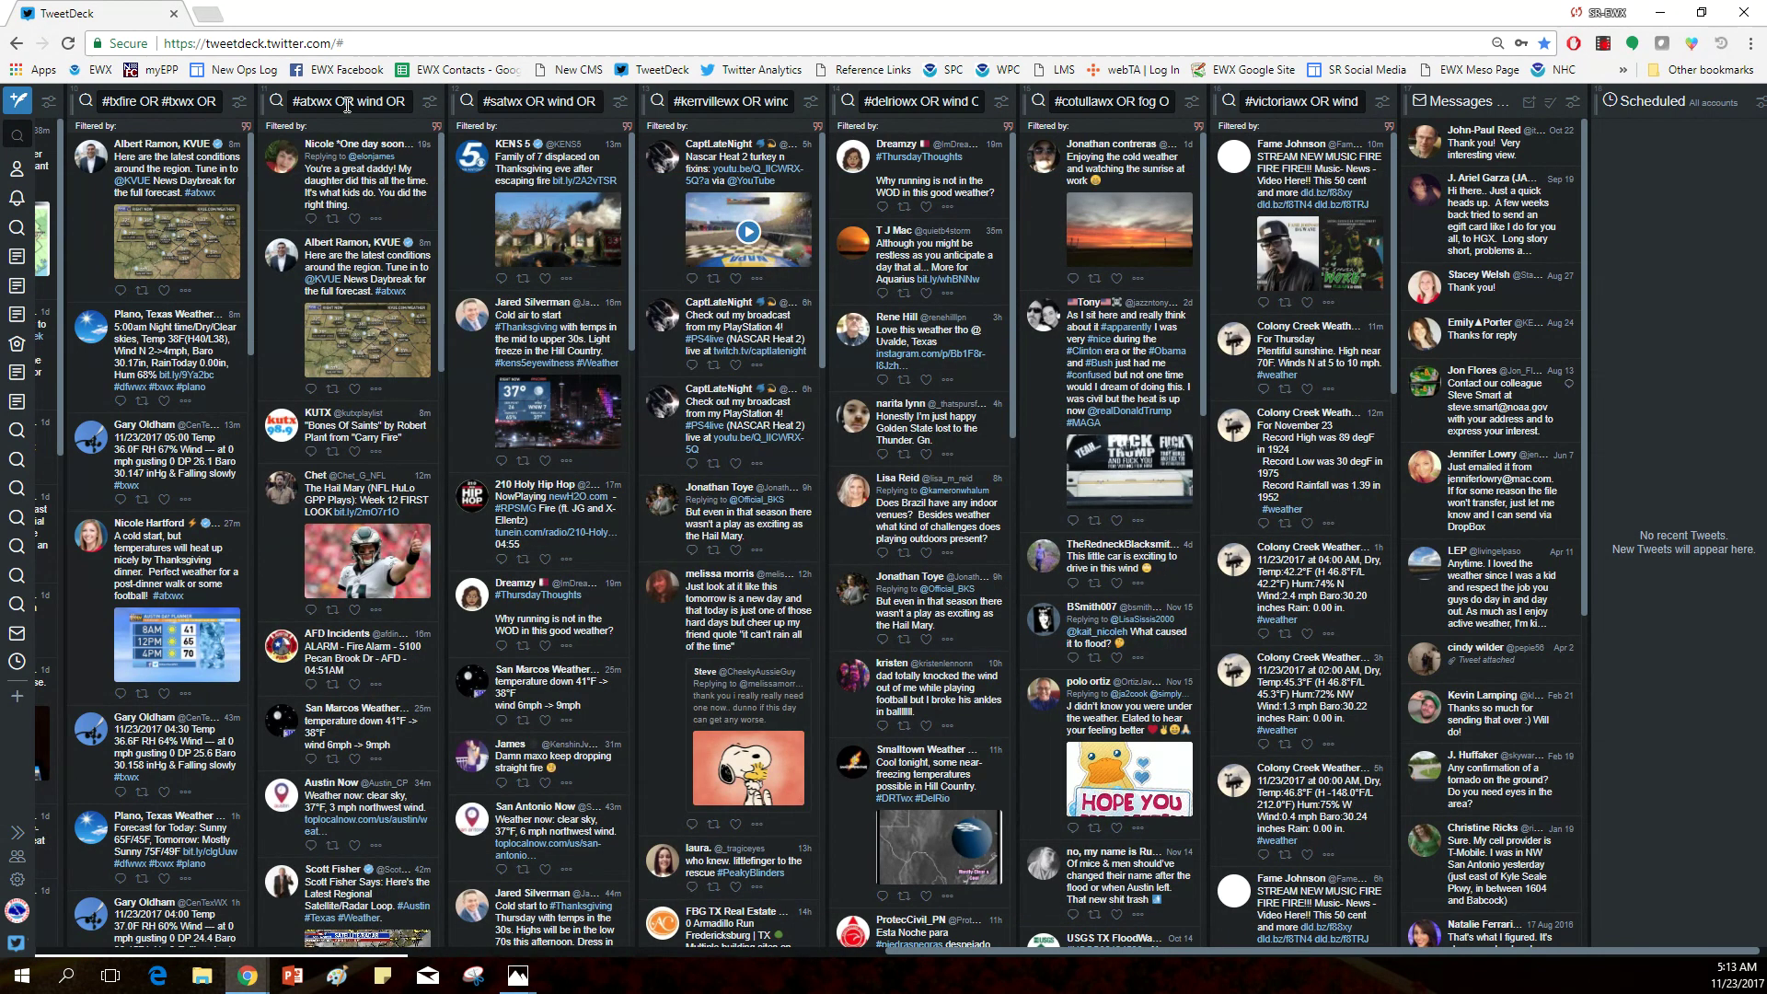
left_click(429, 101)
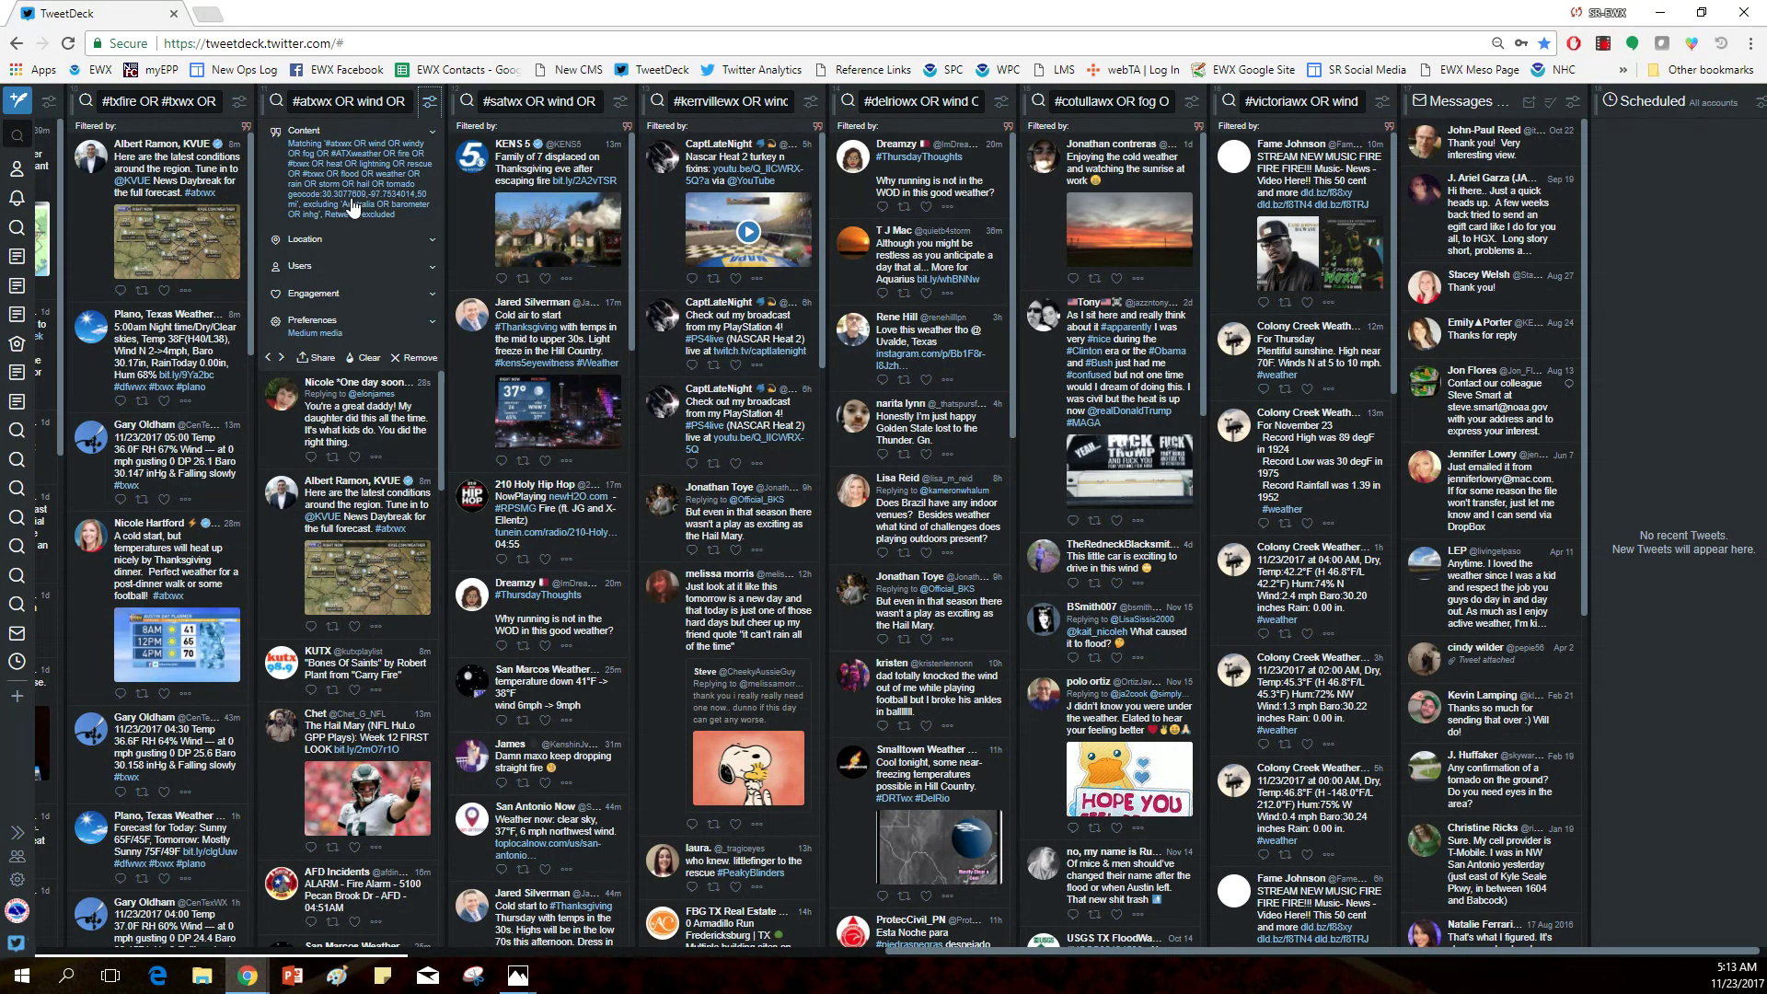
- Collapse the #atxwx column's filter settings panel
left_click(429, 103)
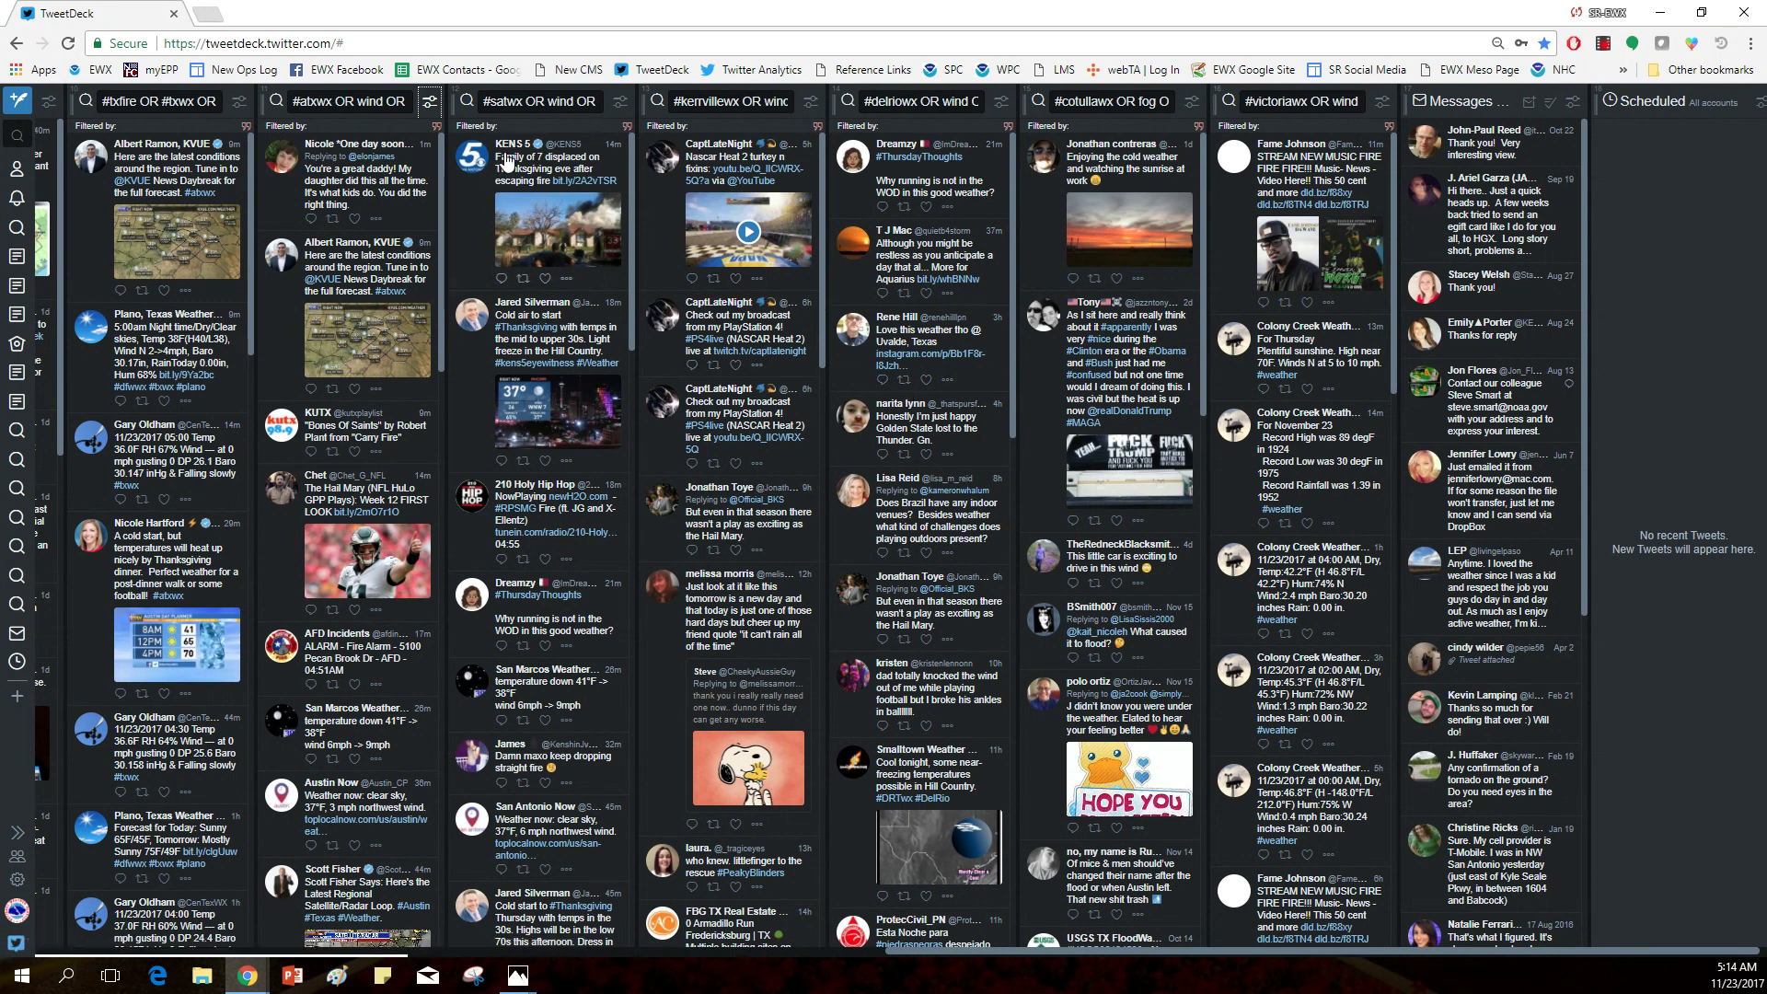
- View the KENS5 house-fire photo full-size, close it, and reopen Tweetdeck_search_areas.png
left_click(569, 237)
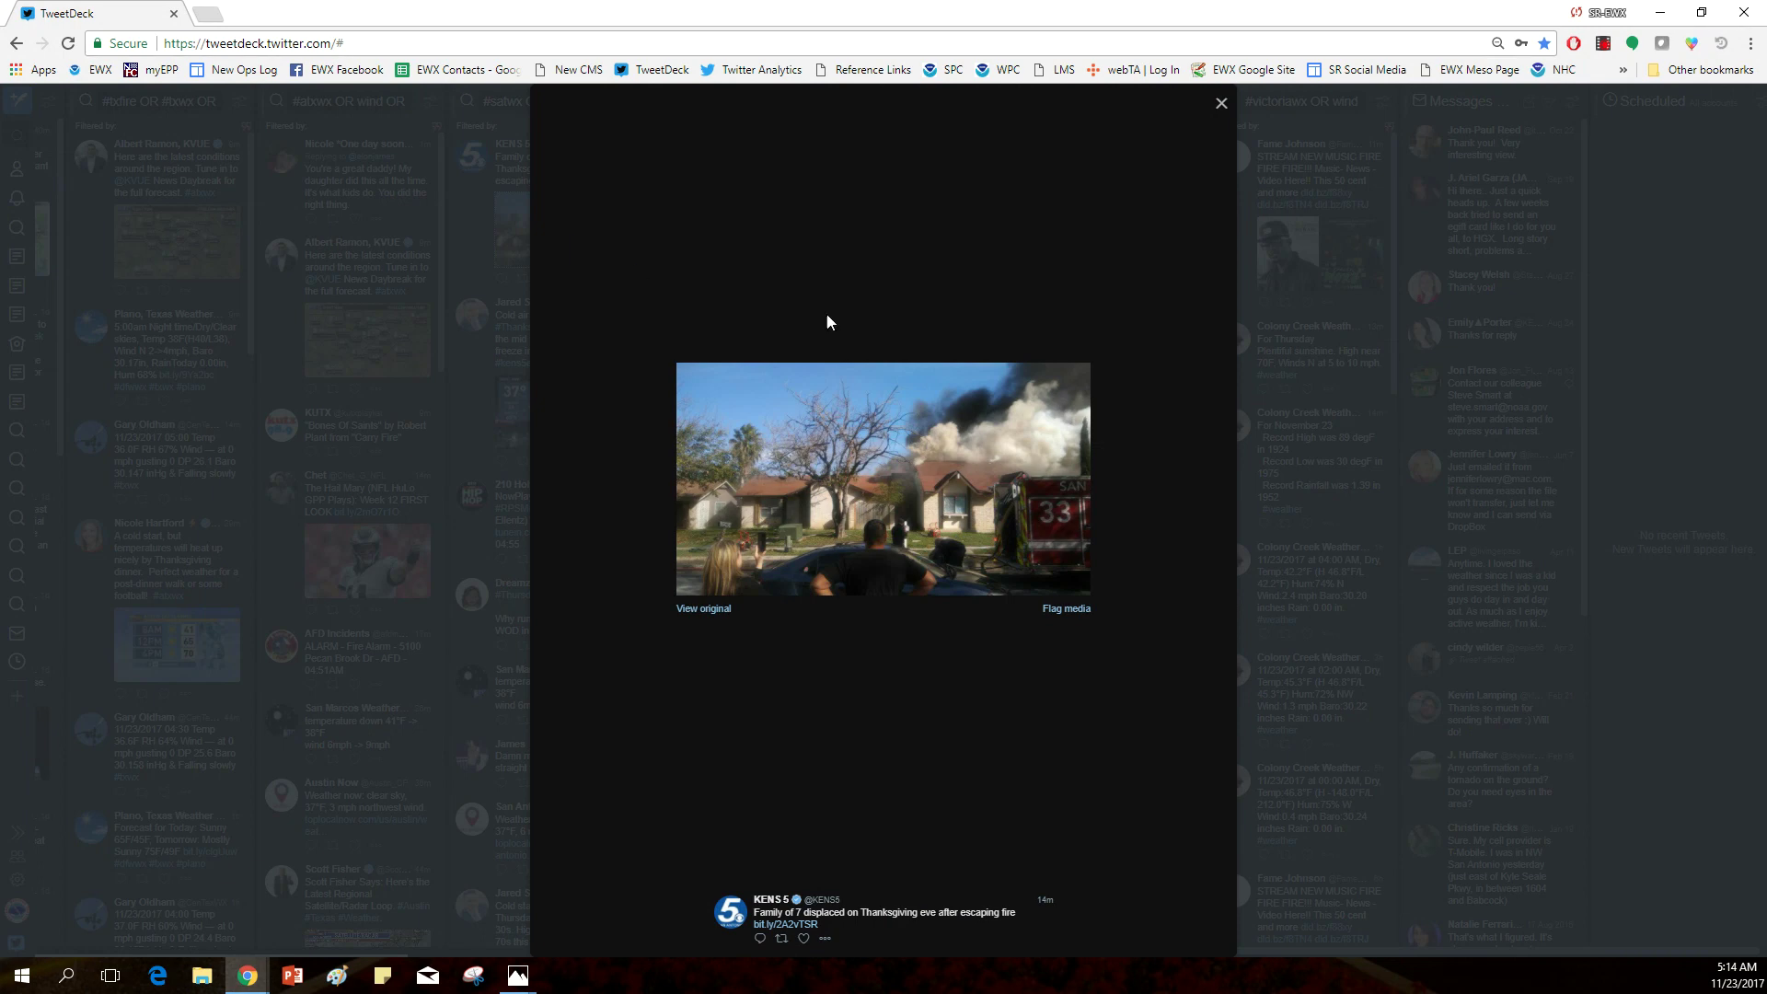
left_click(1221, 104)
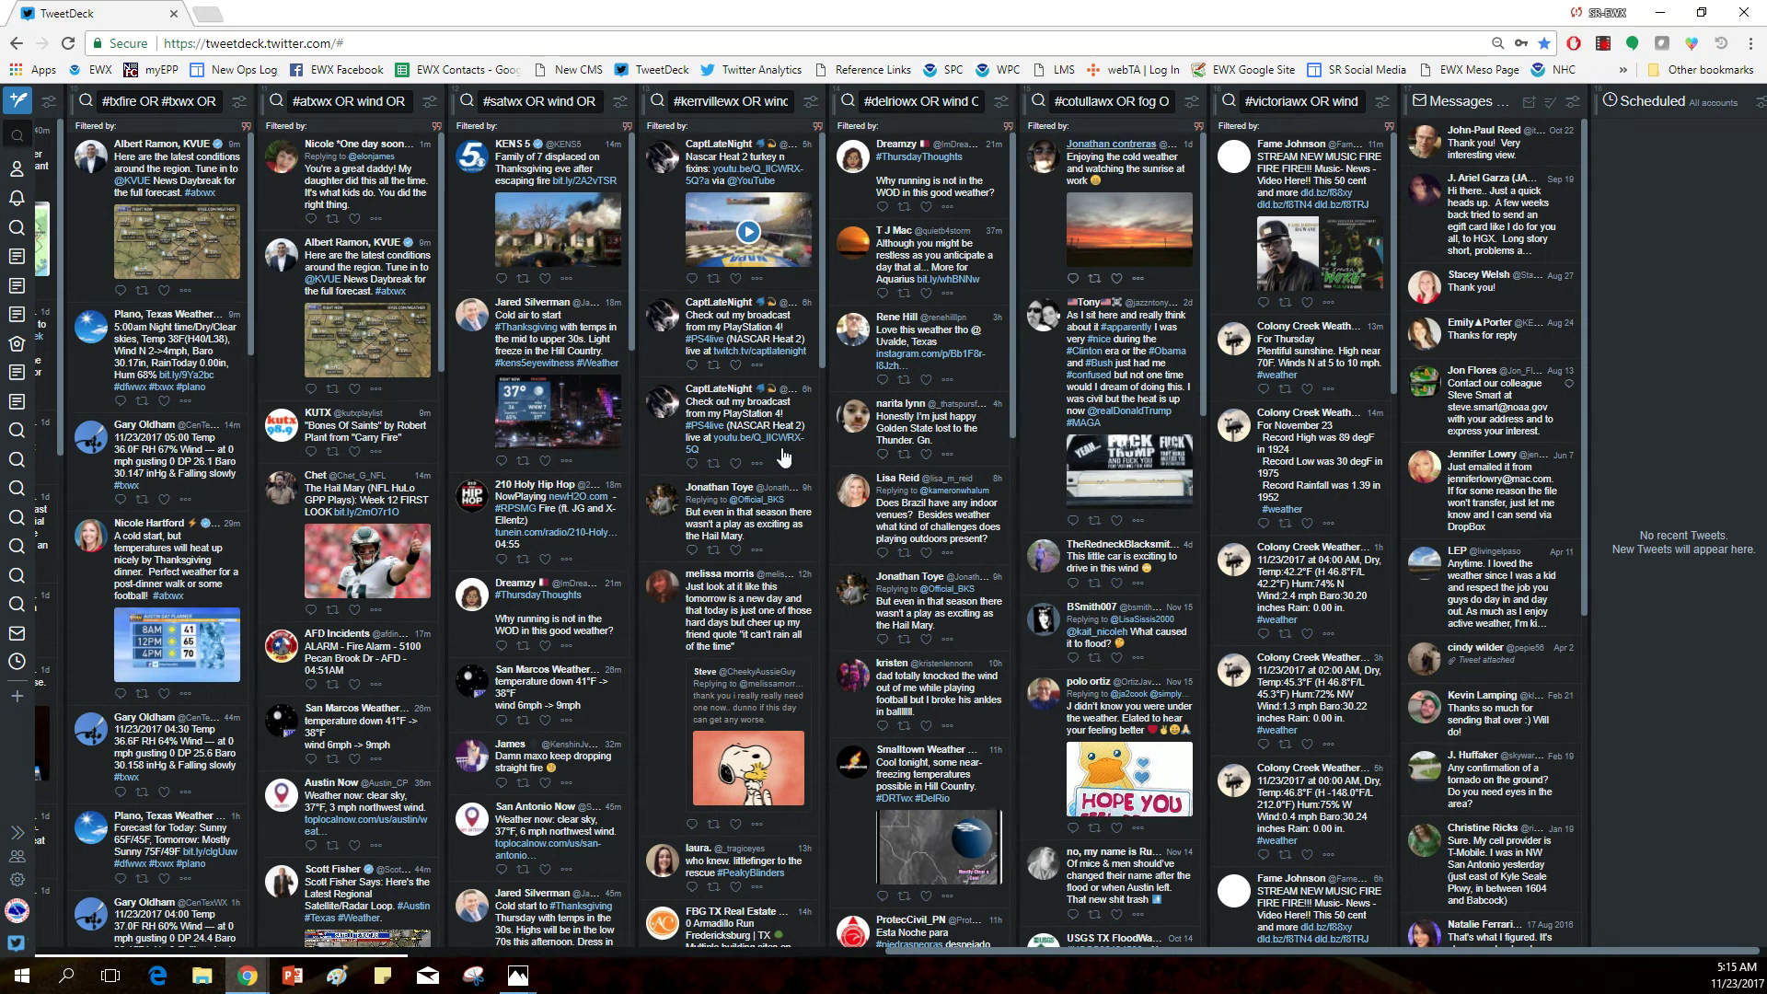
left_click(517, 976)
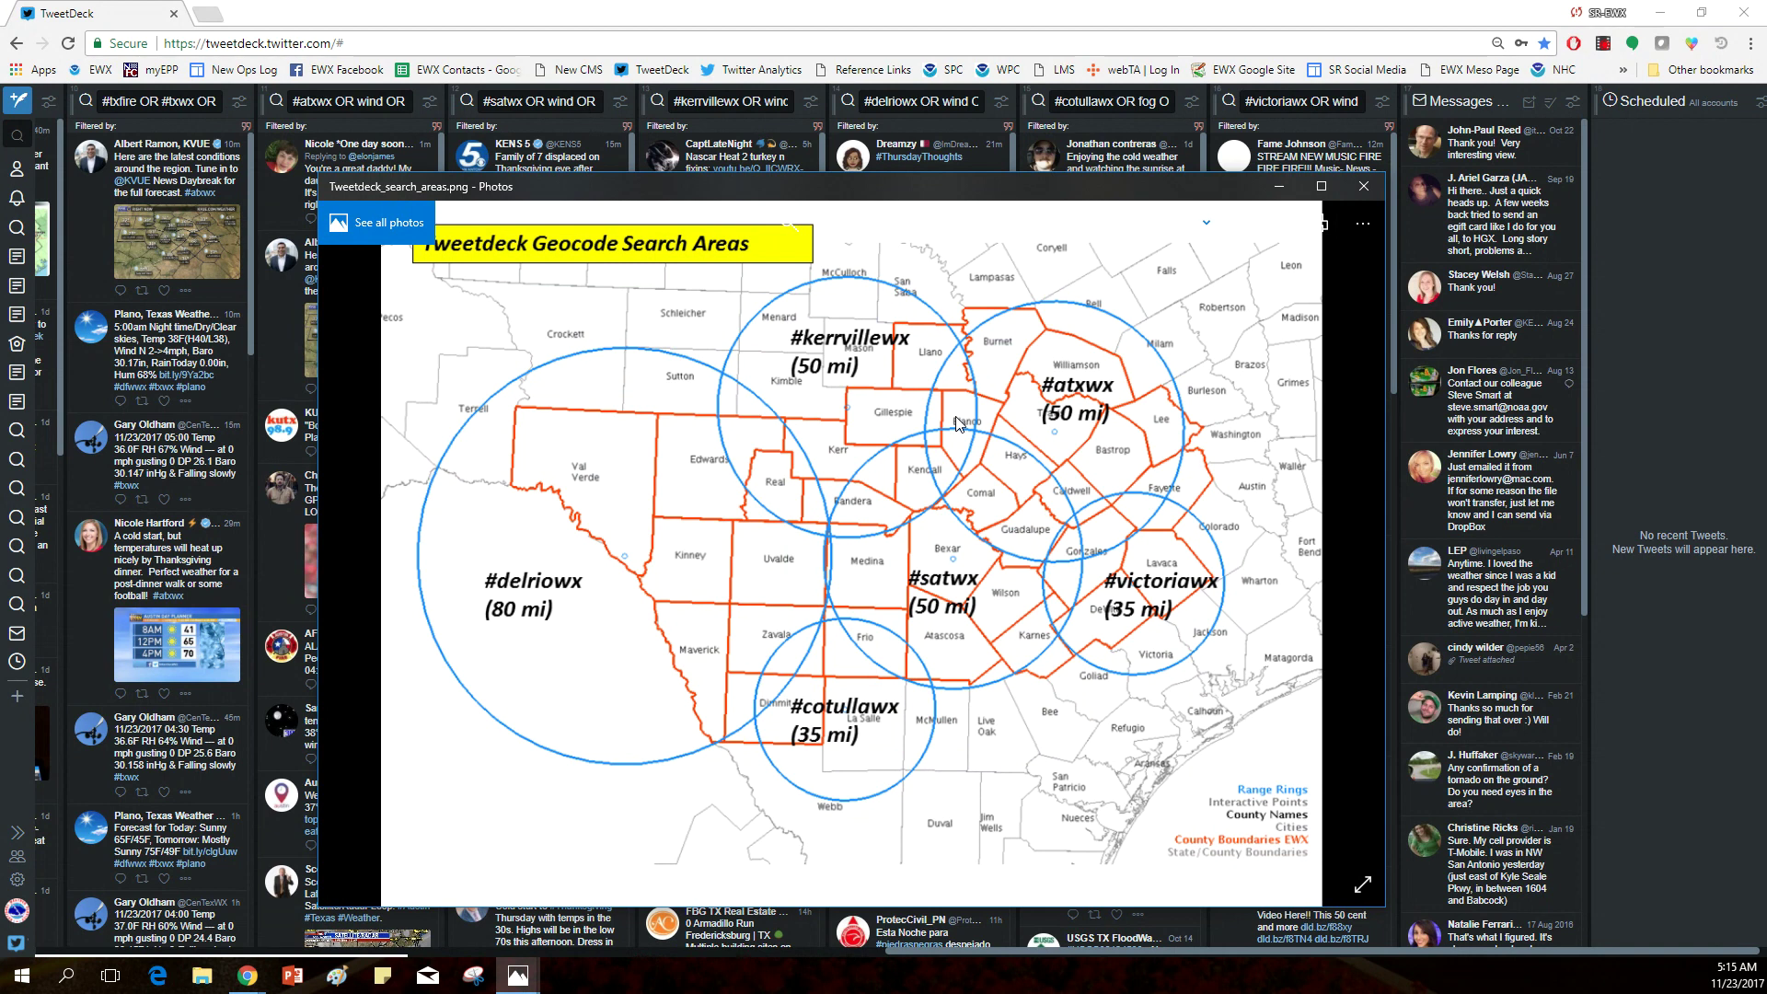
- Bring TweetDeck in front of the map and scroll back to the User and Notifications columns
left_click(996, 9)
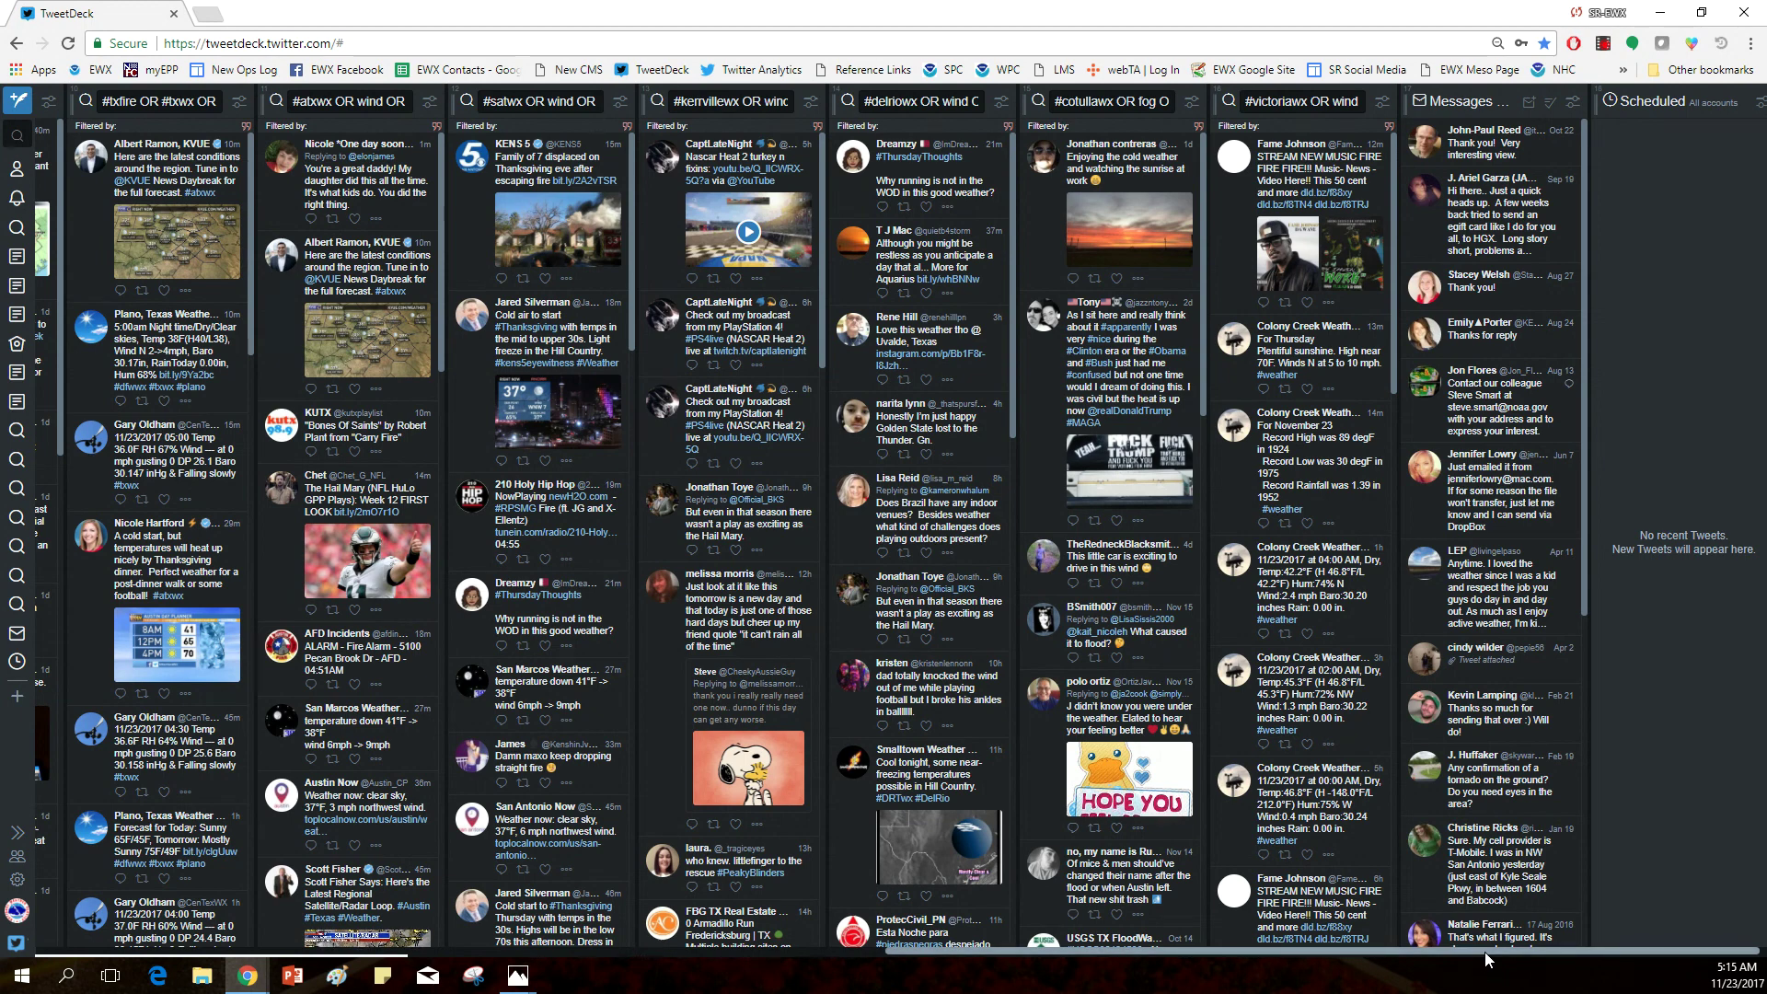
left_click_drag(1484, 952, 580, 984)
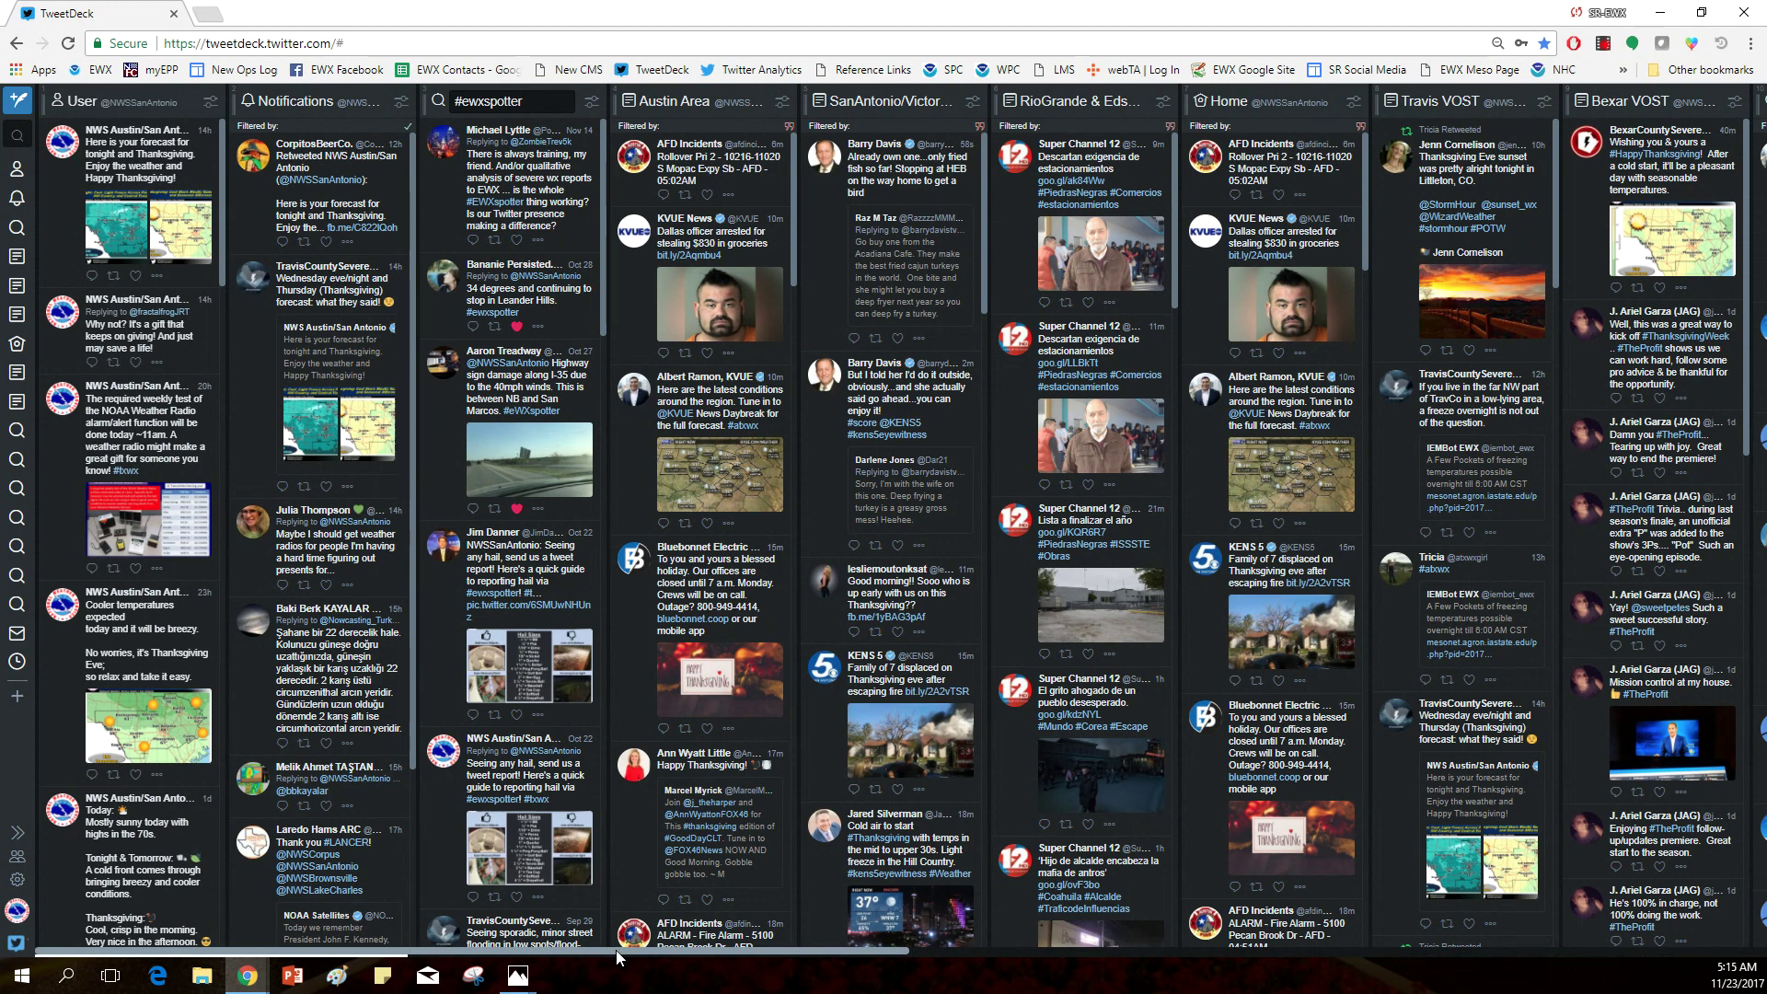
- Scroll the deck back to the leftmost columns: User, Notifications, #wxspotter and the area lists
scroll(615, 949, "right", 10)
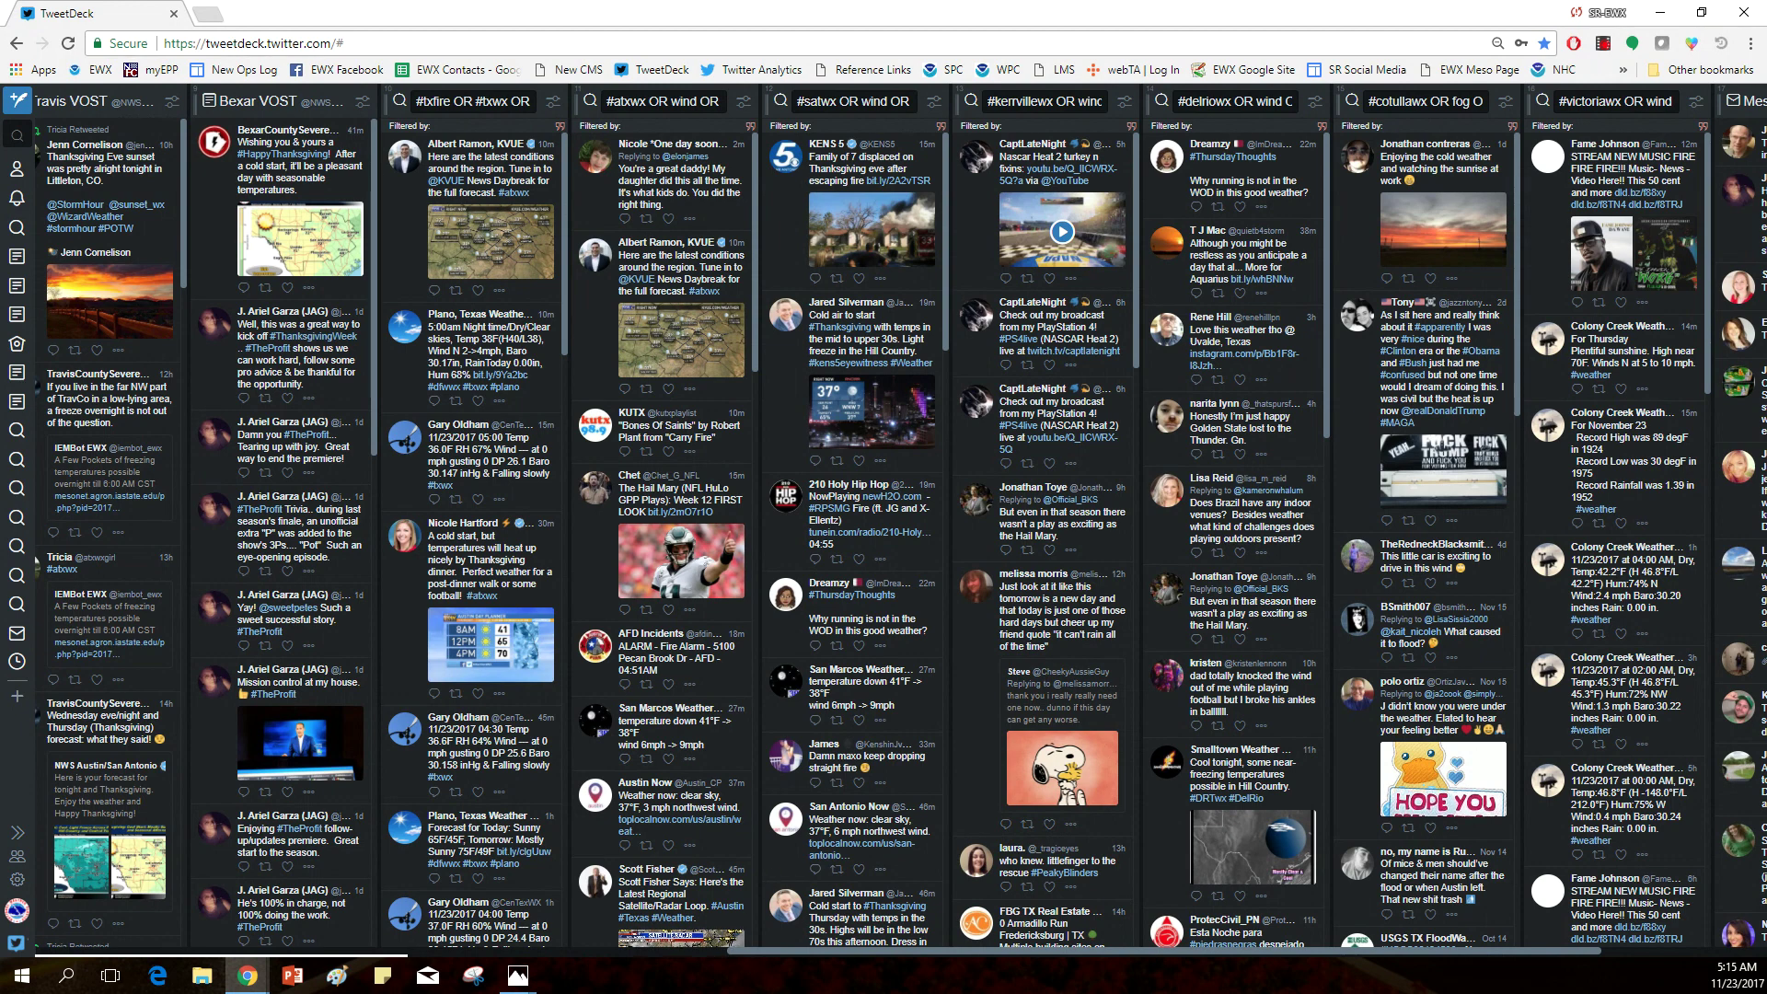
left_click_drag(819, 952, 81, 957)
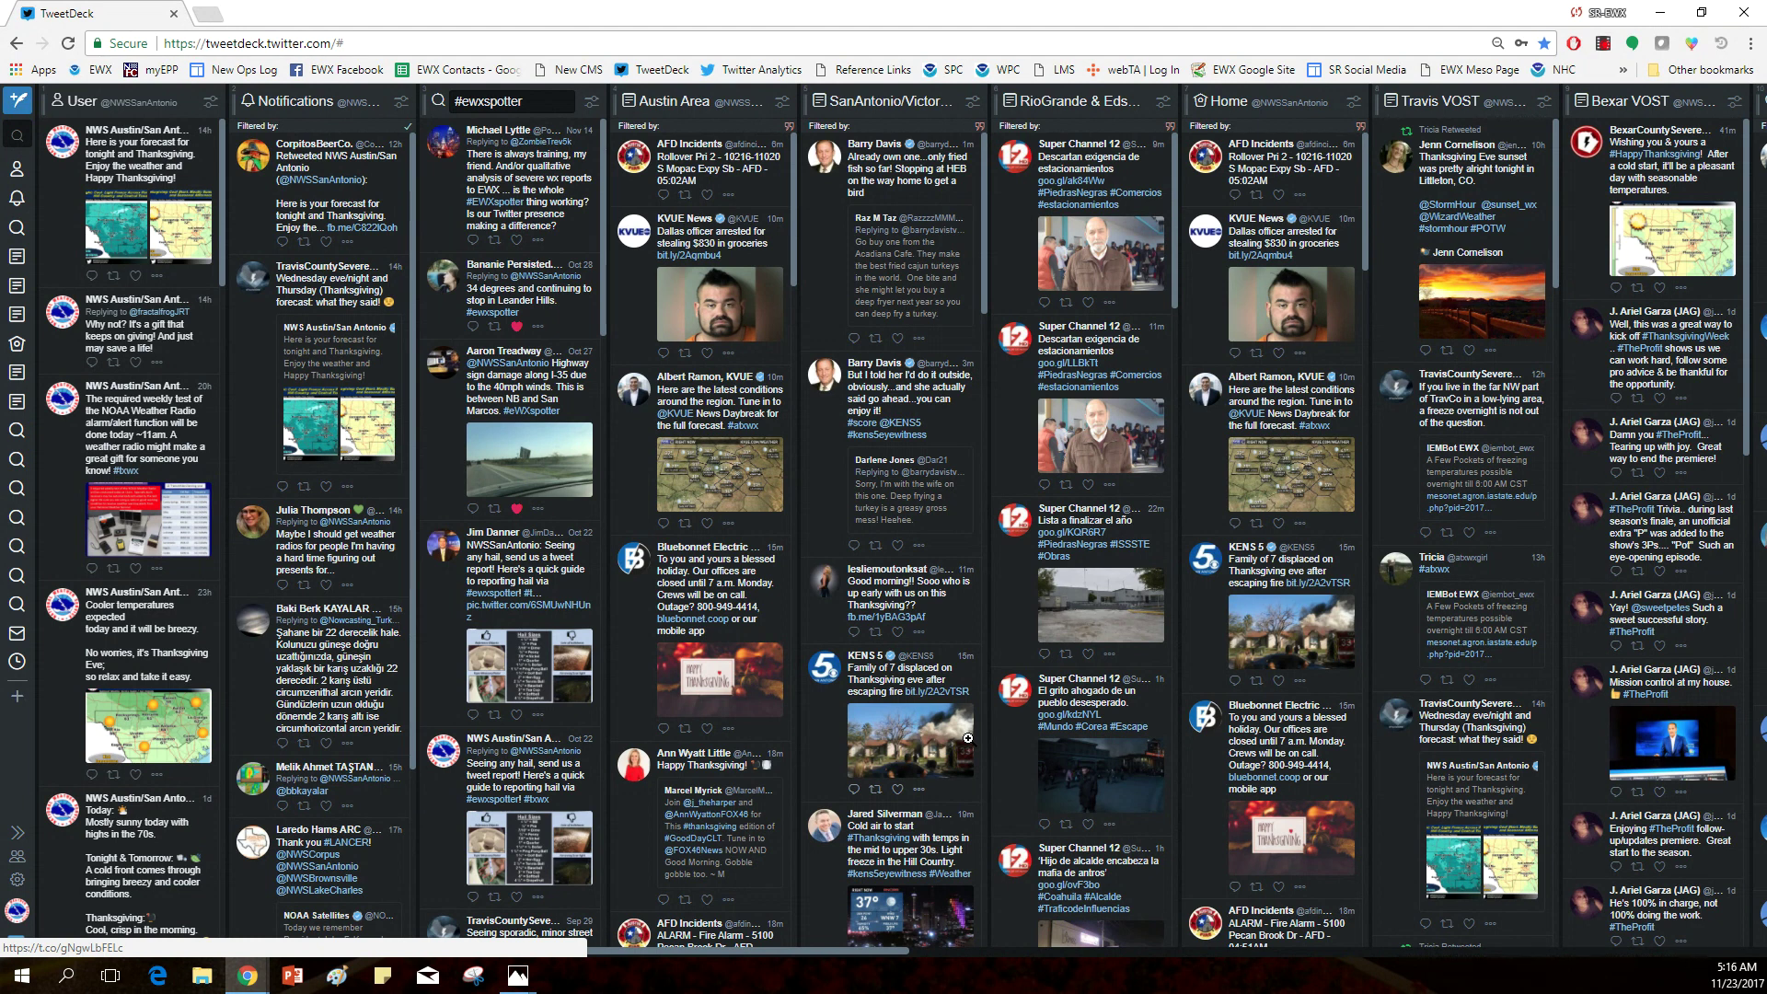
left_click(31, 699)
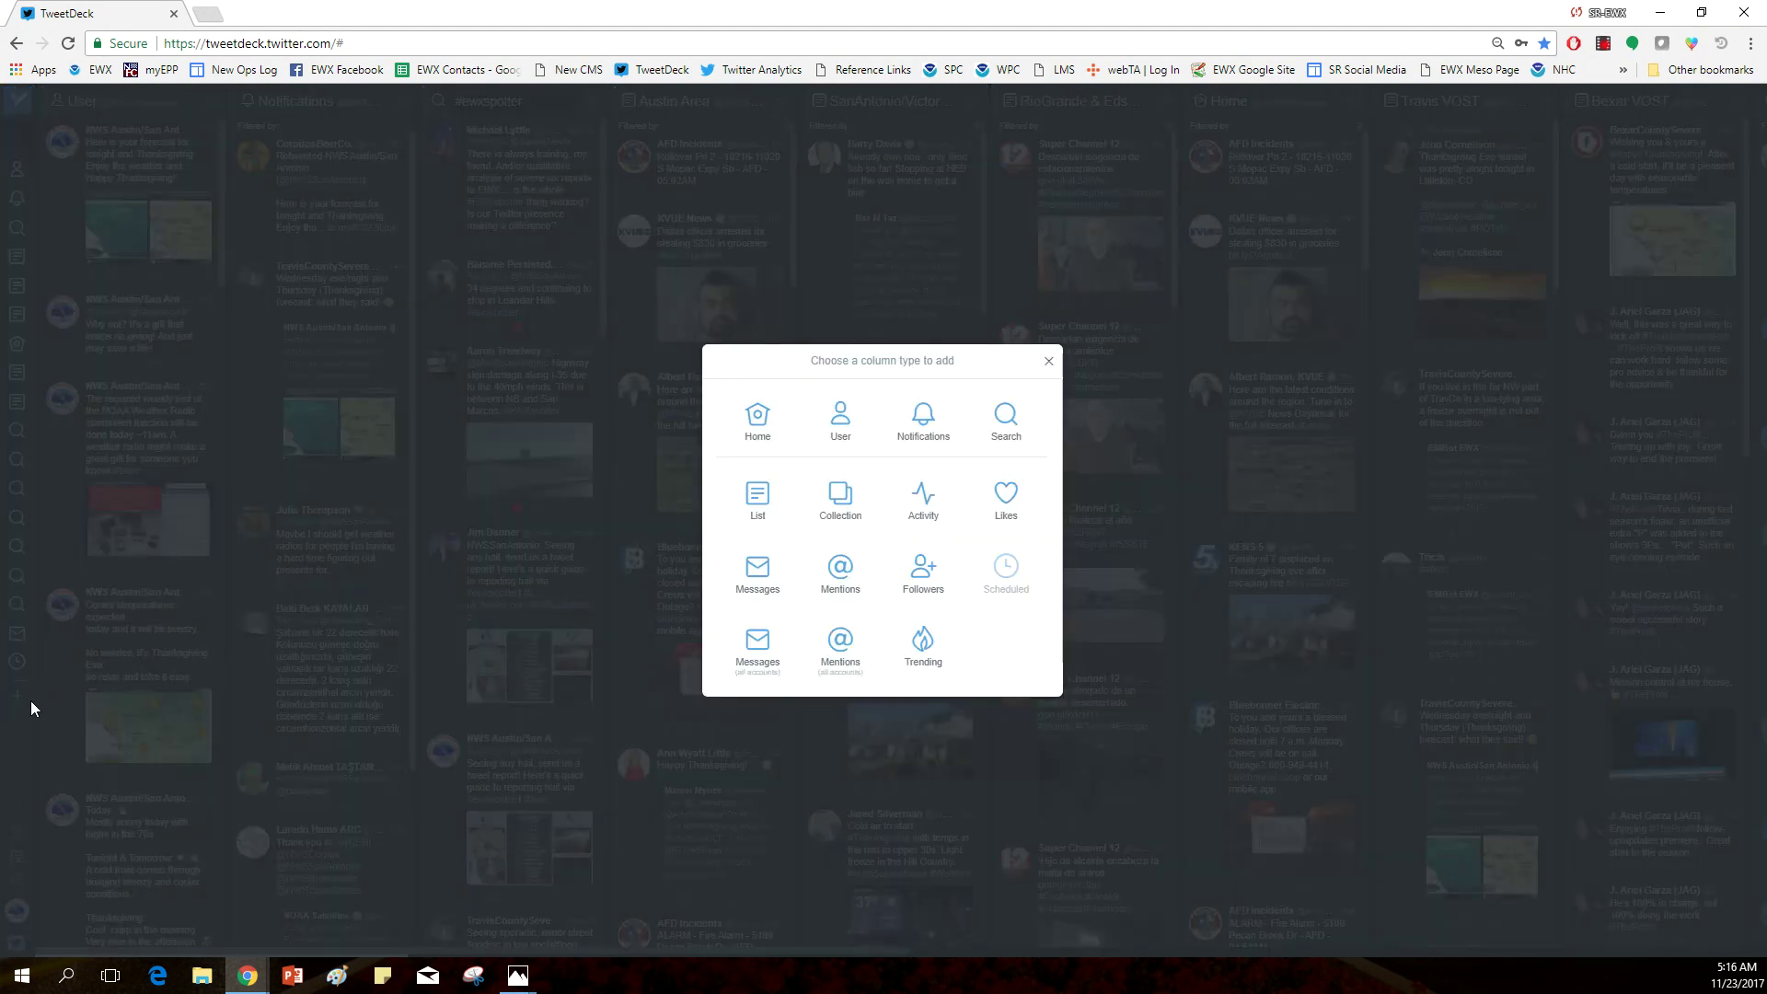
left_click(1049, 361)
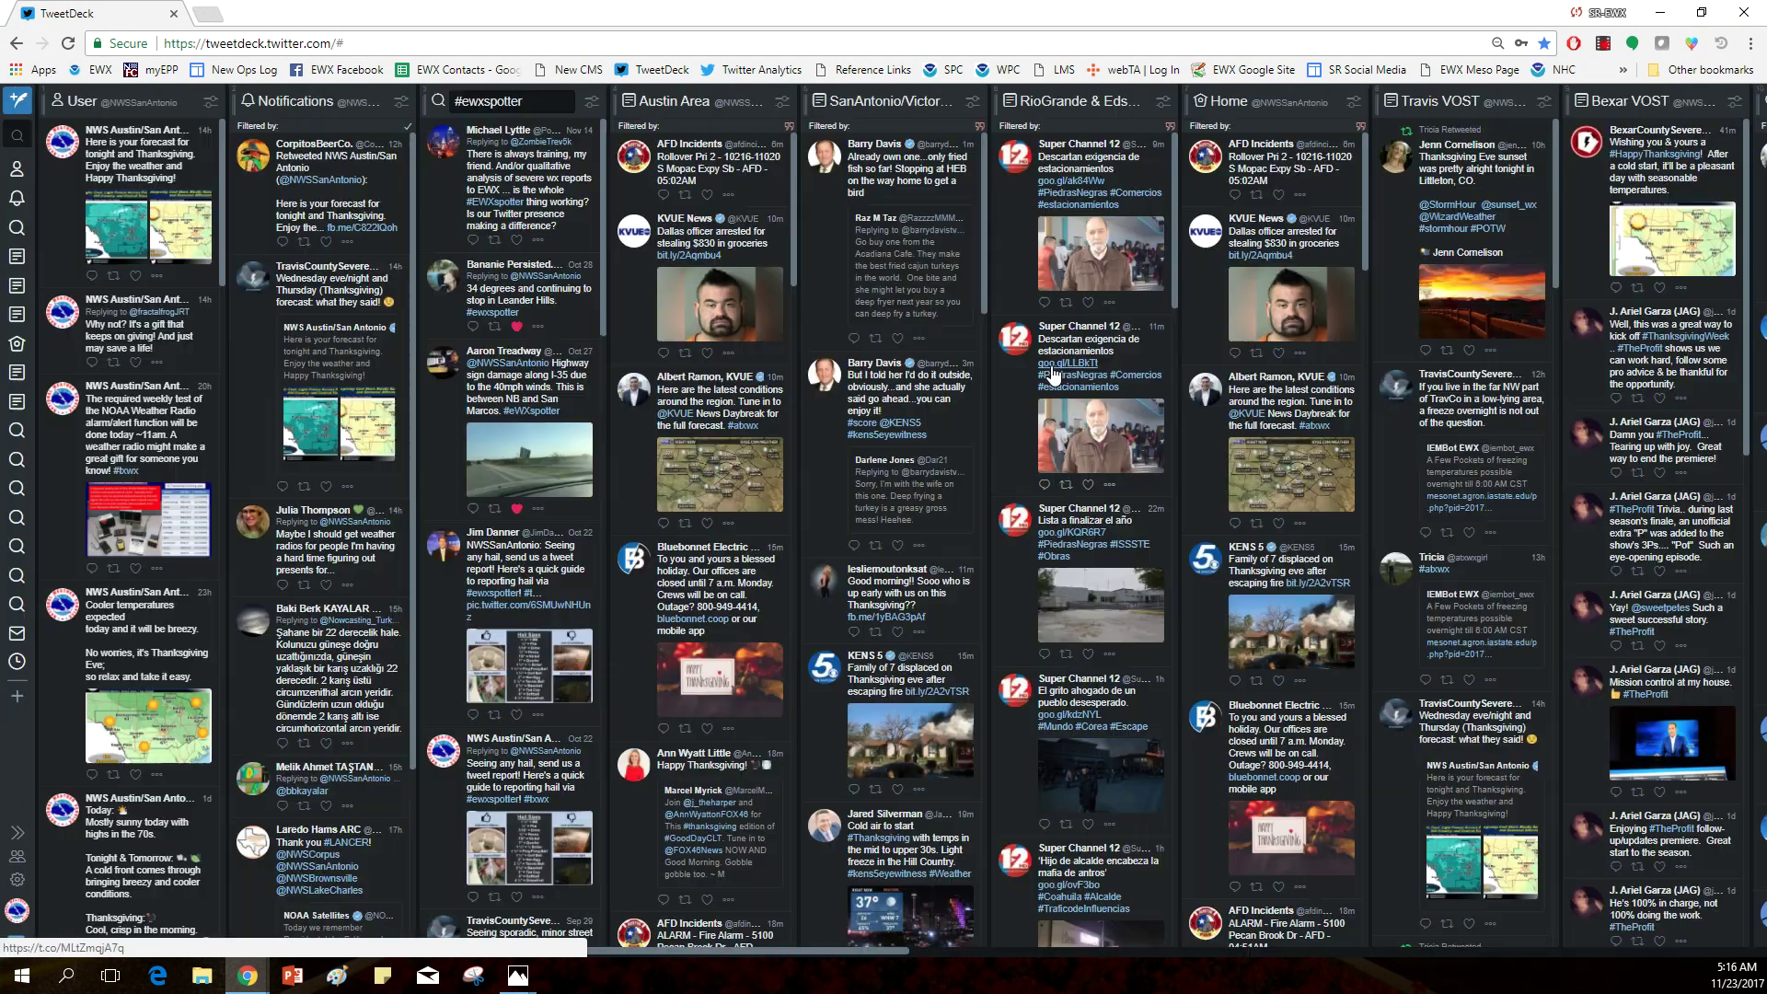